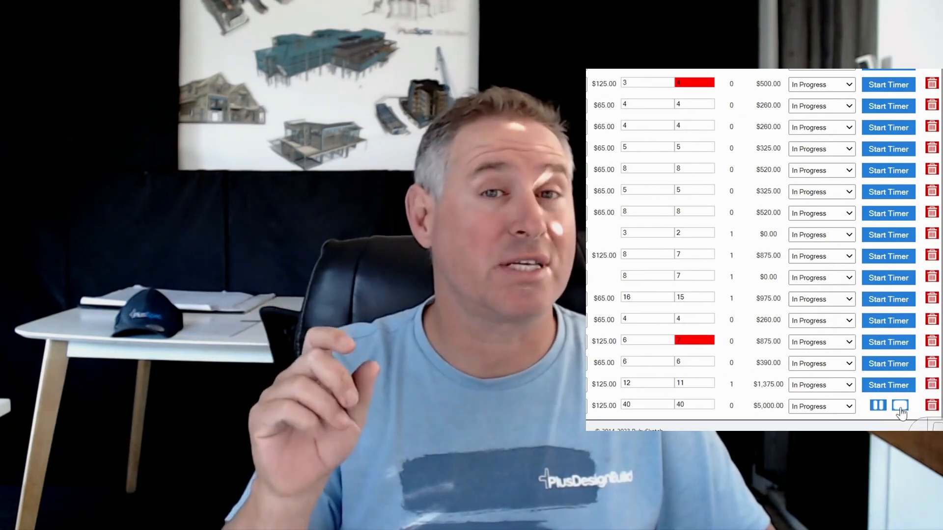
pyautogui.click(899, 409)
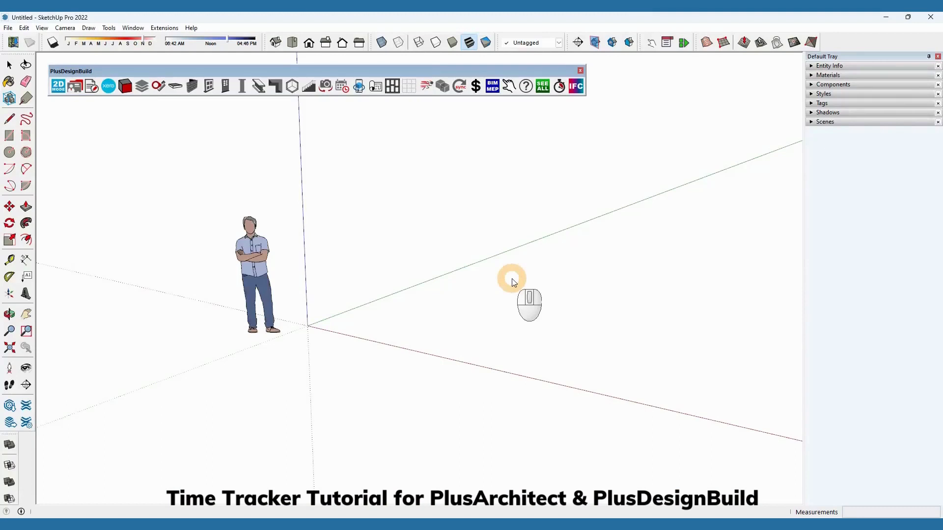
# Step: Open the Time Tracker and expand the New construction project to review the hours used on the Concept design task
pyautogui.click(560, 89)
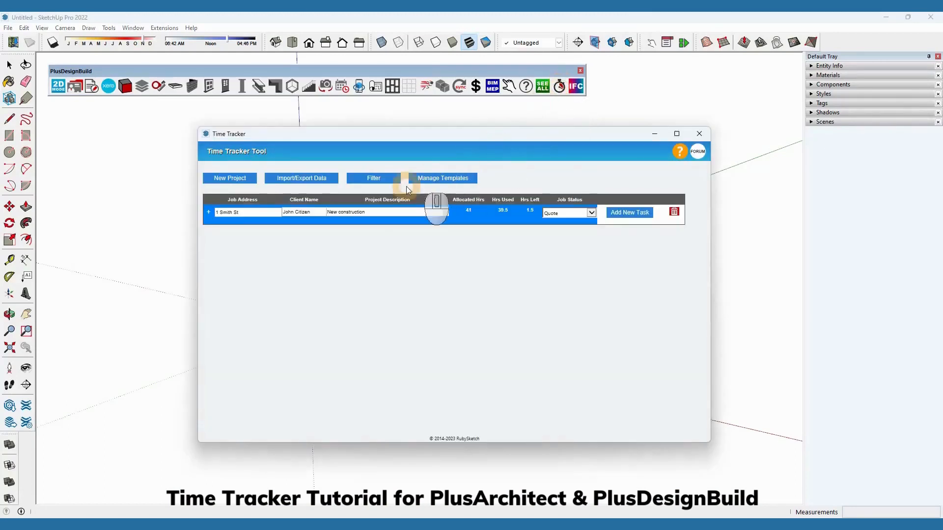
pyautogui.click(208, 213)
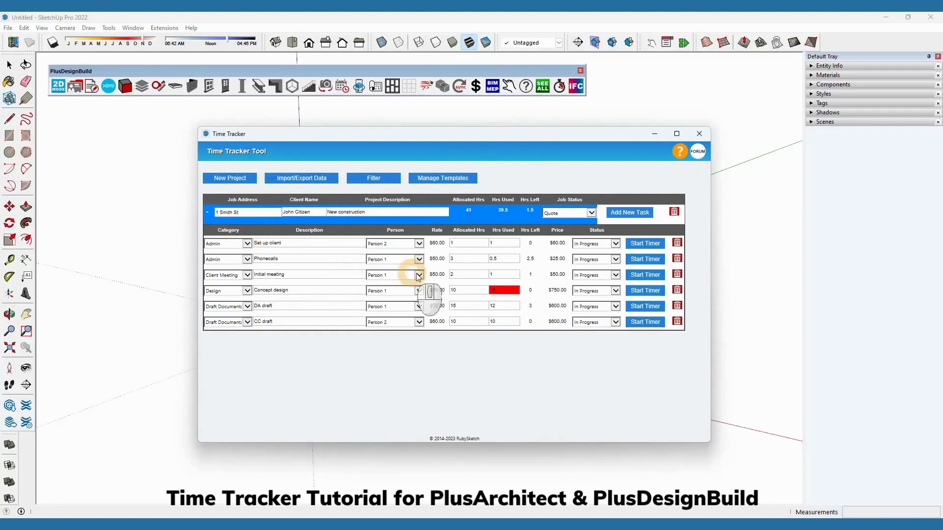
pyautogui.doubleClick(491, 290)
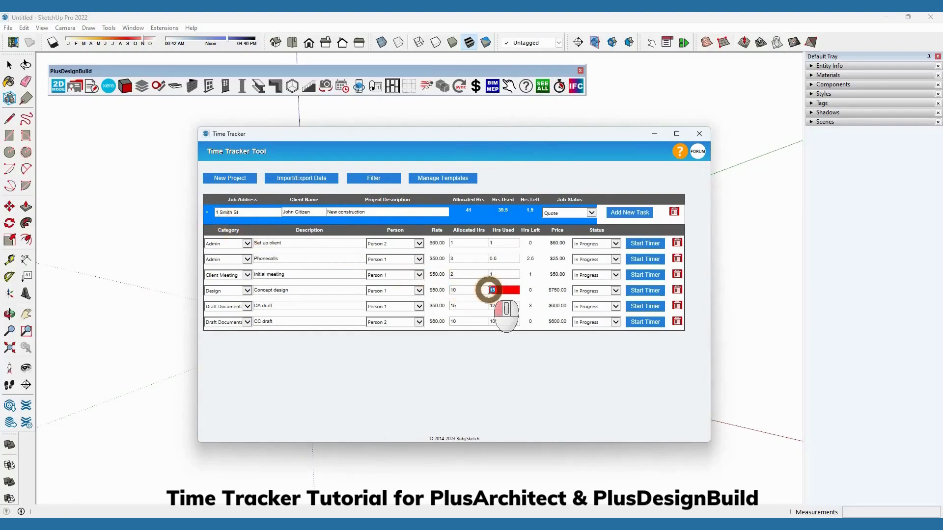
pyautogui.click(480, 342)
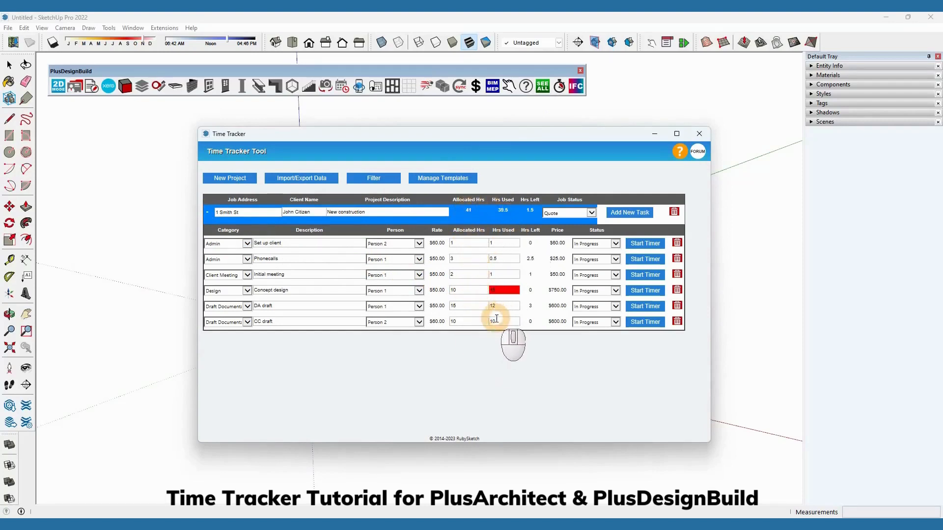
# Step: Set the hours used for the CC draft task to 12 and collapse the New construction project's tasks
pyautogui.moveTo(497, 318); pyautogui.dragTo(481, 321)
pyautogui.write('12')
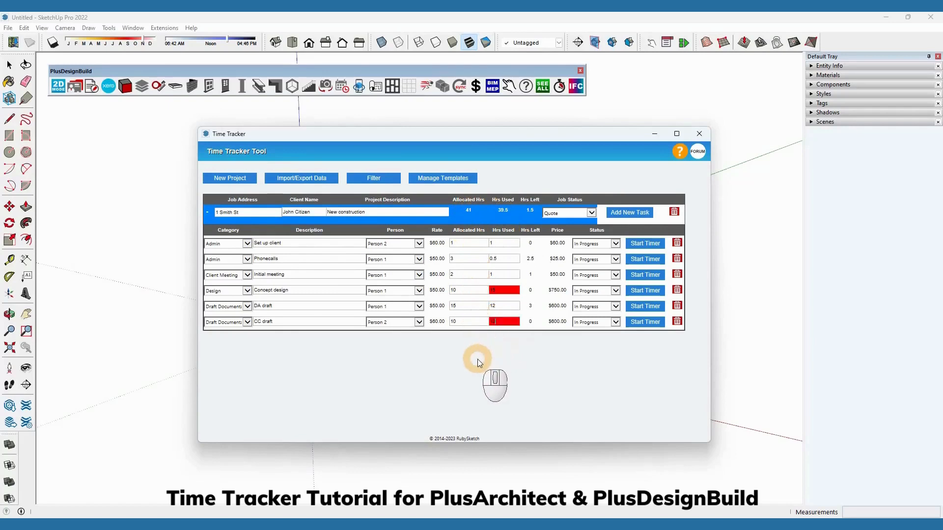
pyautogui.click(496, 371)
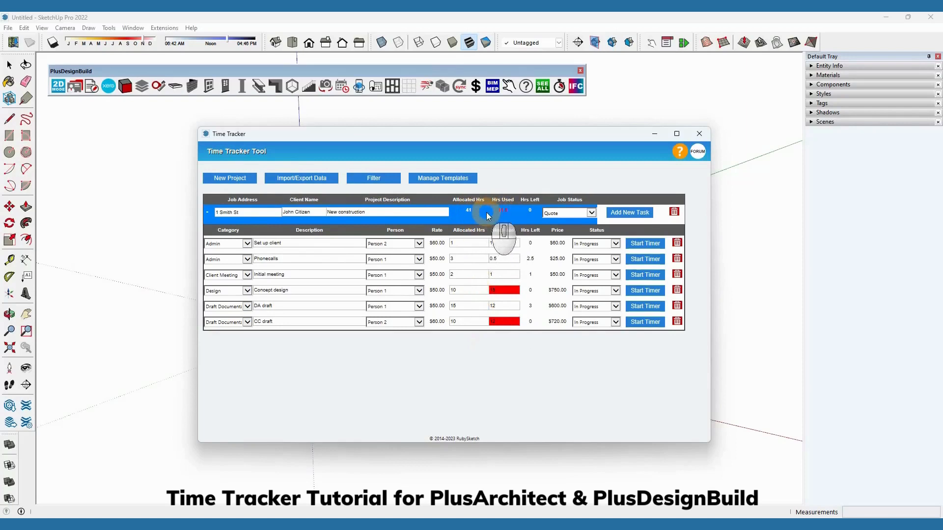
pyautogui.click(207, 212)
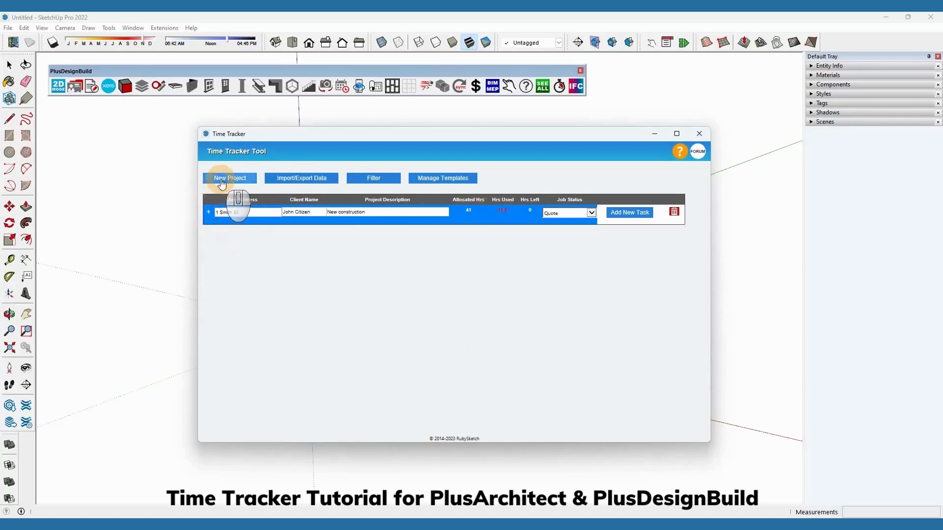
# Step: Create and save a new project with the job address, client's name, description "Renovation" and job status Quote
pyautogui.click(221, 181)
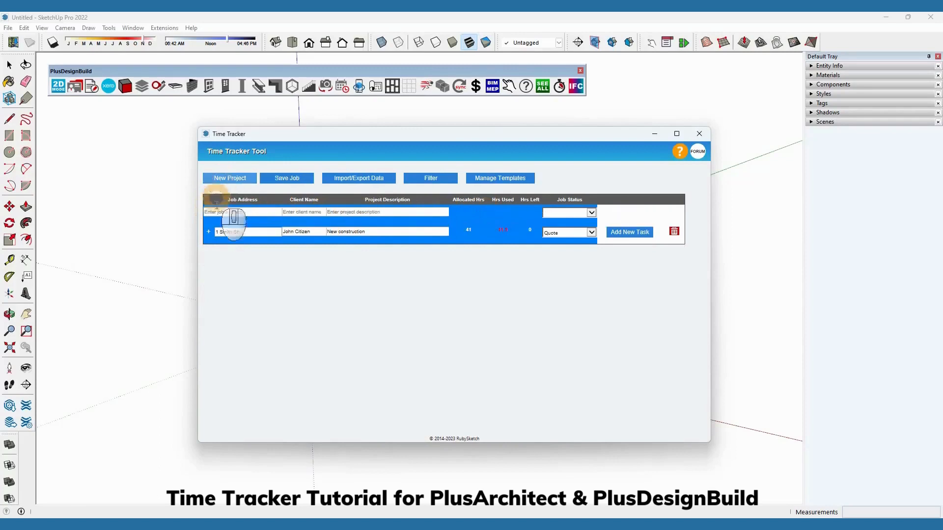
pyautogui.click(221, 212)
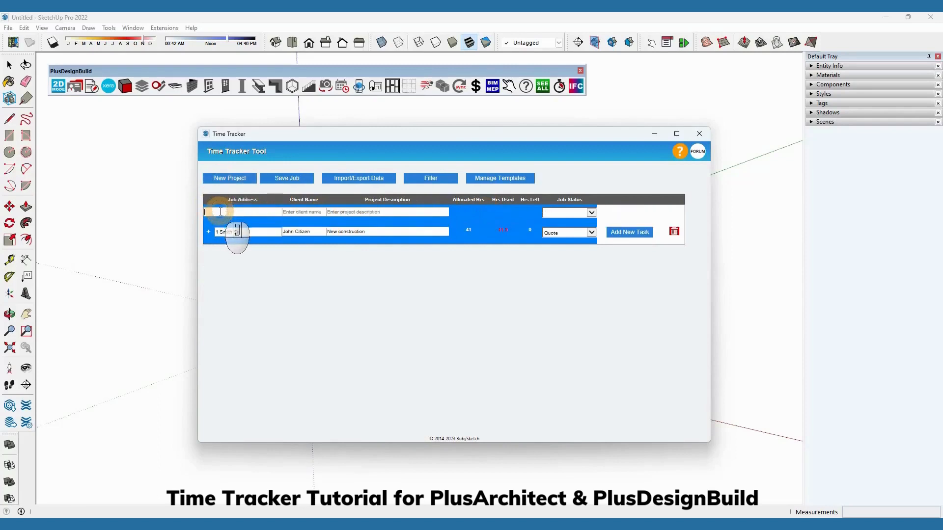
pyautogui.write('5 Test St')
pyautogui.click(296, 212)
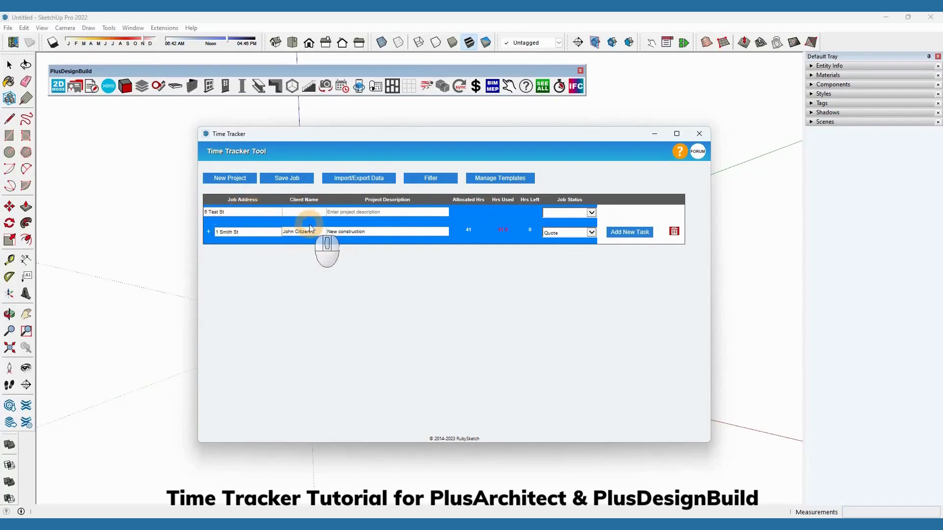
pyautogui.write('Bob')
pyautogui.click(339, 212)
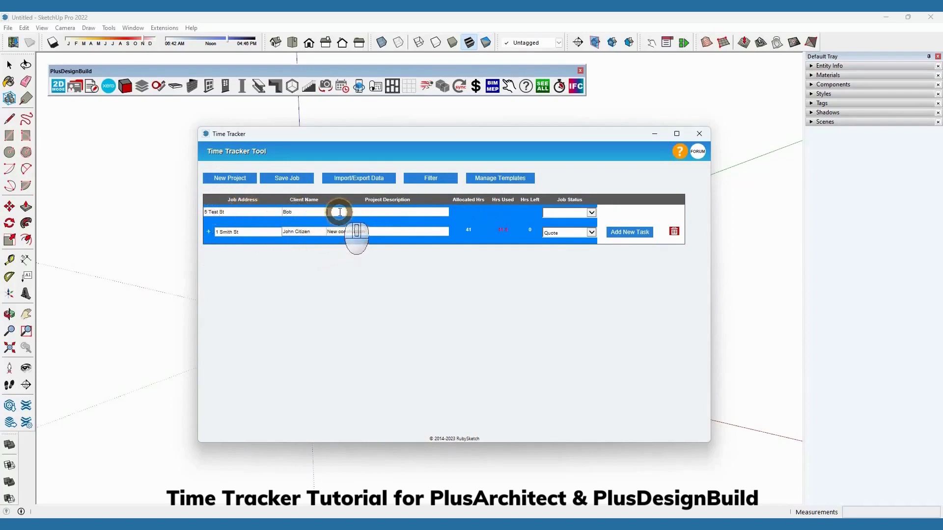
pyautogui.write('Renovation')
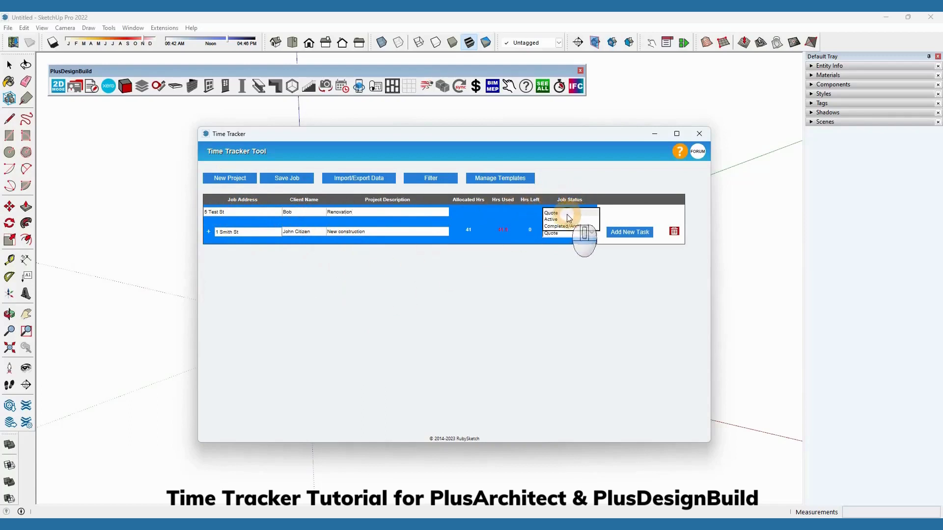
pyautogui.click(564, 213)
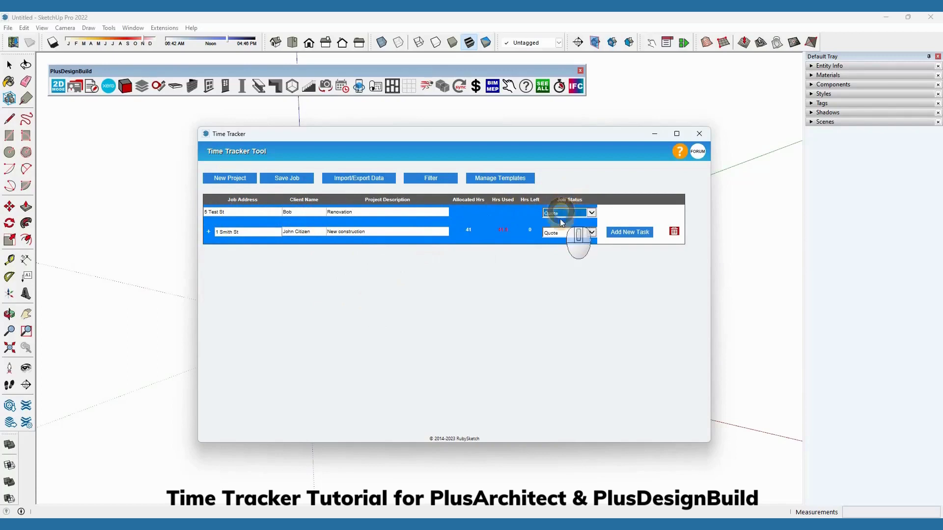
pyautogui.click(284, 189)
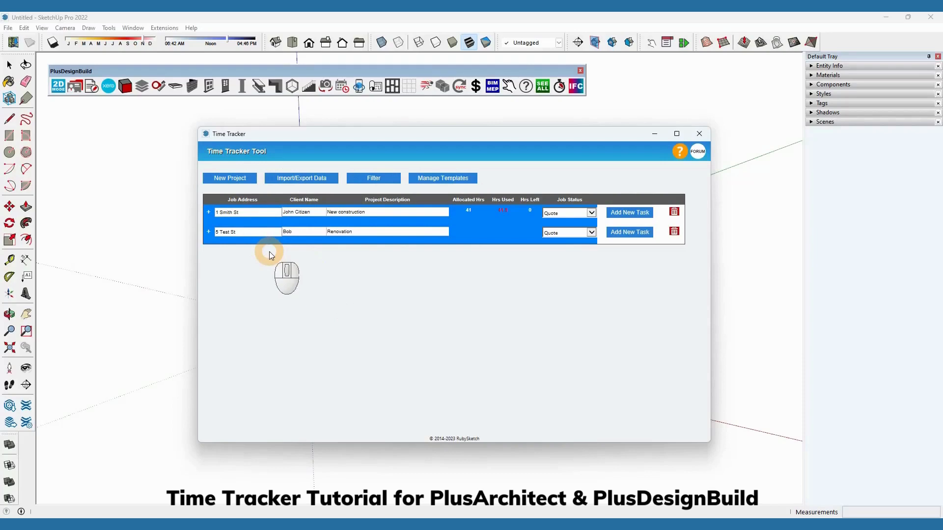
# Step: Expand the New construction project and review the categories available for the Set up client task
pyautogui.click(208, 213)
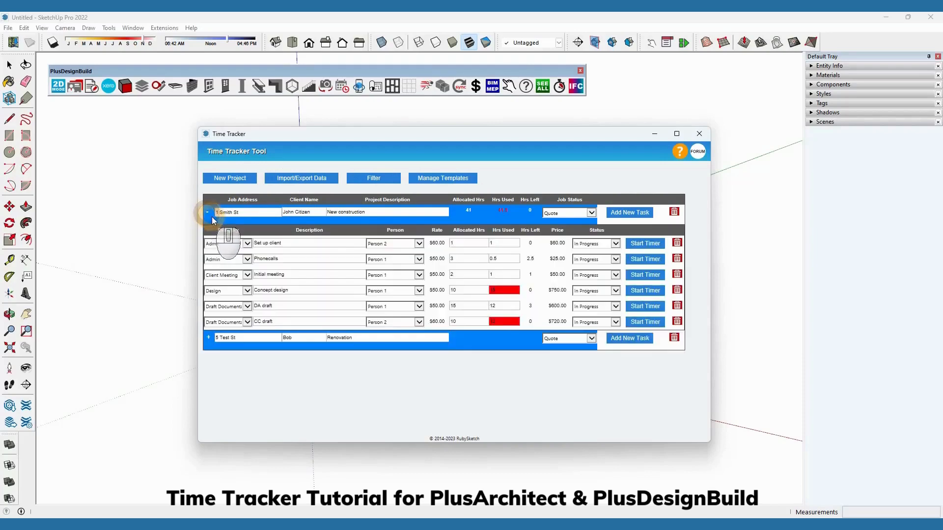
pyautogui.click(223, 244)
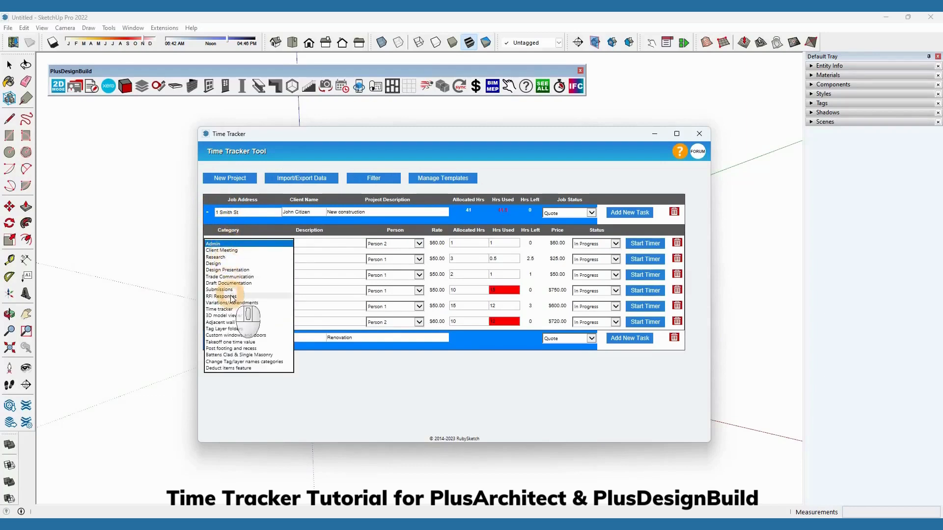
pyautogui.click(352, 362)
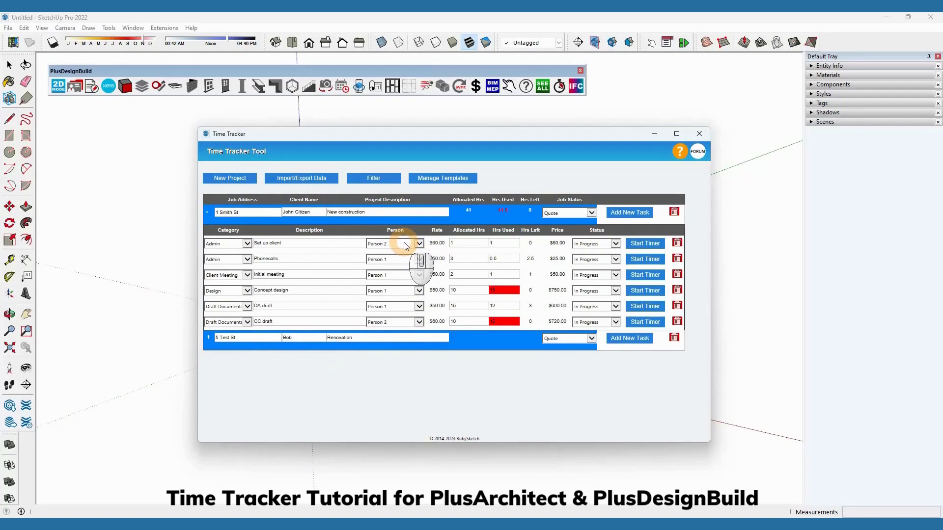
# Step: Open the Time Tracker's data import and export options and examine the option for exporting the person list
pyautogui.click(303, 179)
pyautogui.moveTo(298, 142); pyautogui.dragTo(426, 240)
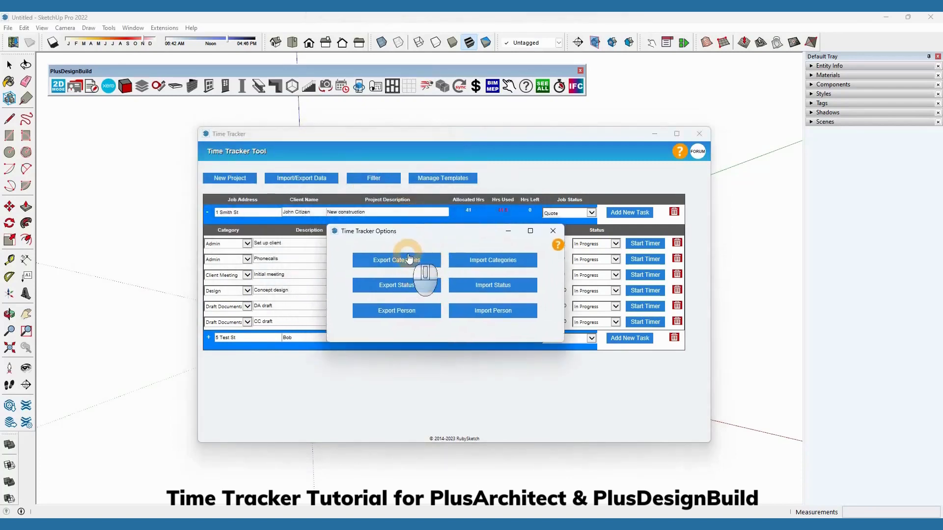
pyautogui.click(407, 308)
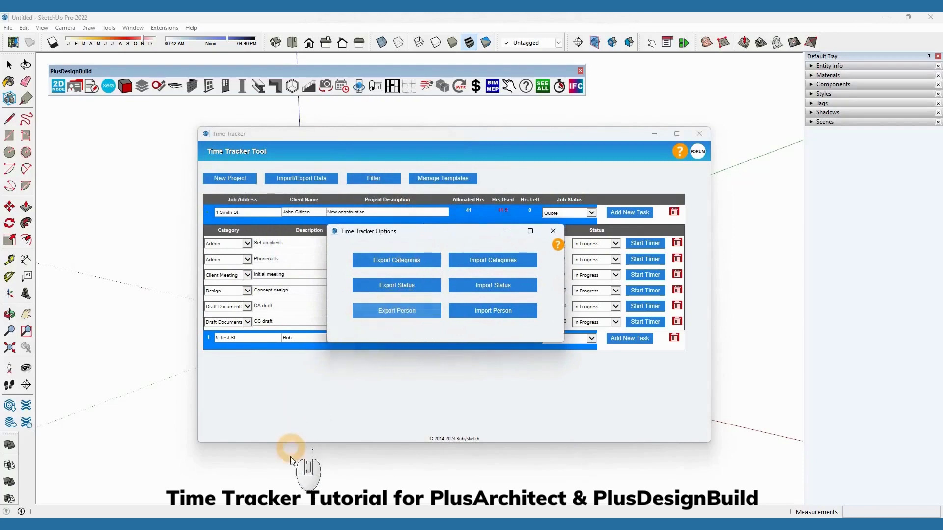
# Step: Switch to Excel and examine the category names in the Time Tracker Categories workbook
pyautogui.moveTo(148, 497)
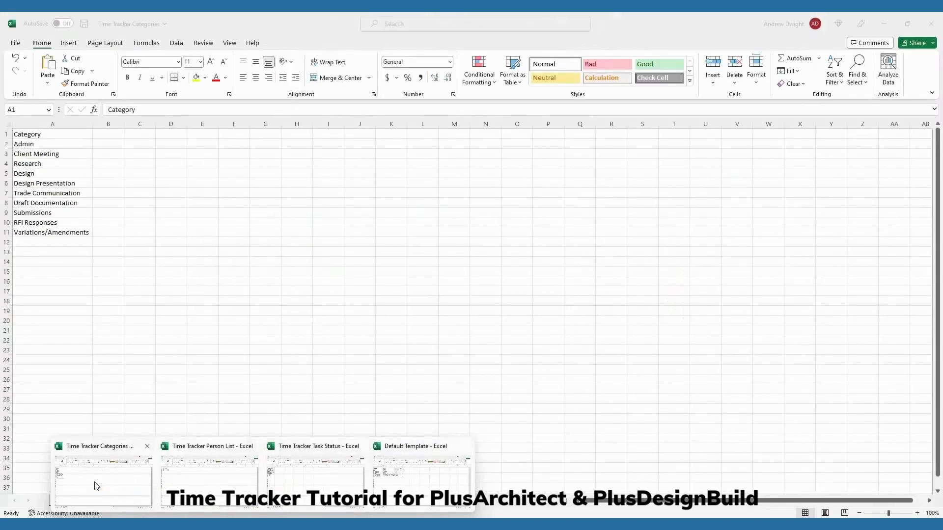
pyautogui.click(96, 484)
pyautogui.moveTo(39, 144); pyautogui.dragTo(51, 232)
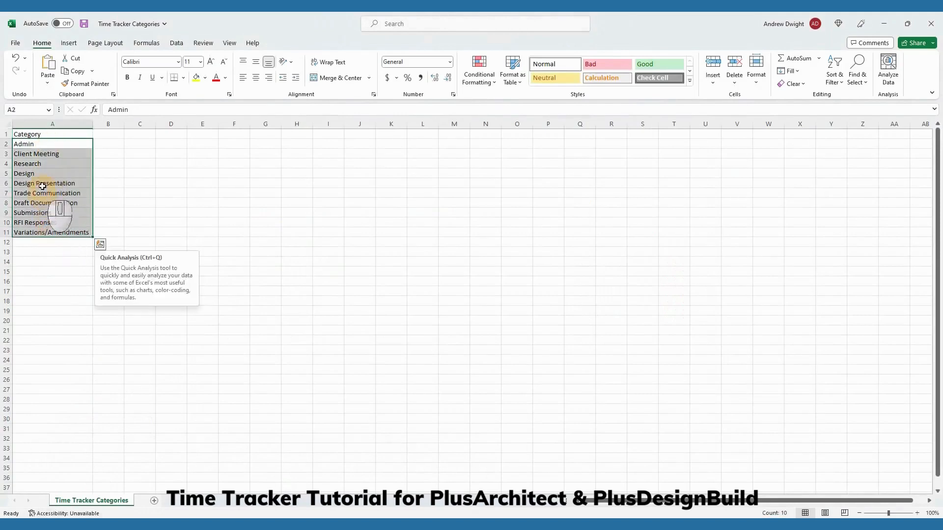
pyautogui.click(18, 143)
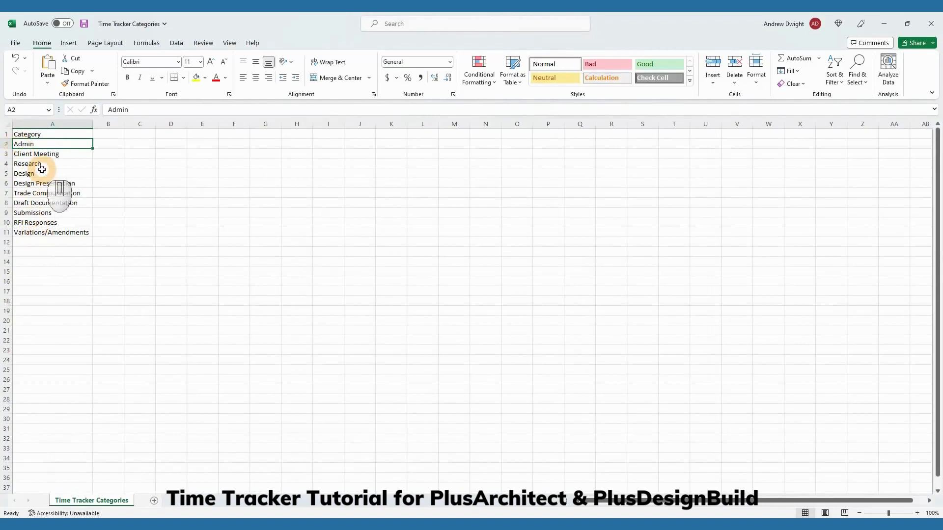
# Step: Examine the Person and Rate columns in the Time Tracker Person List workbook
pyautogui.moveTo(261, 519)
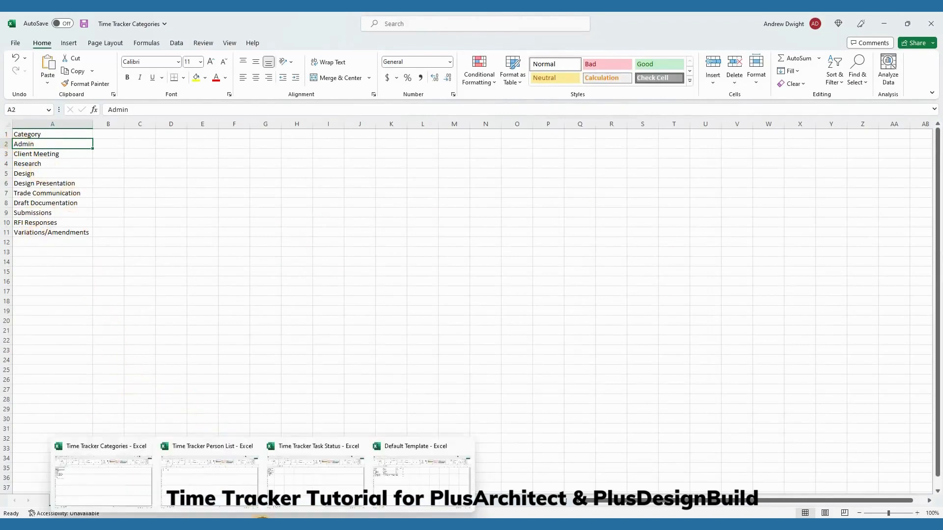
pyautogui.click(205, 479)
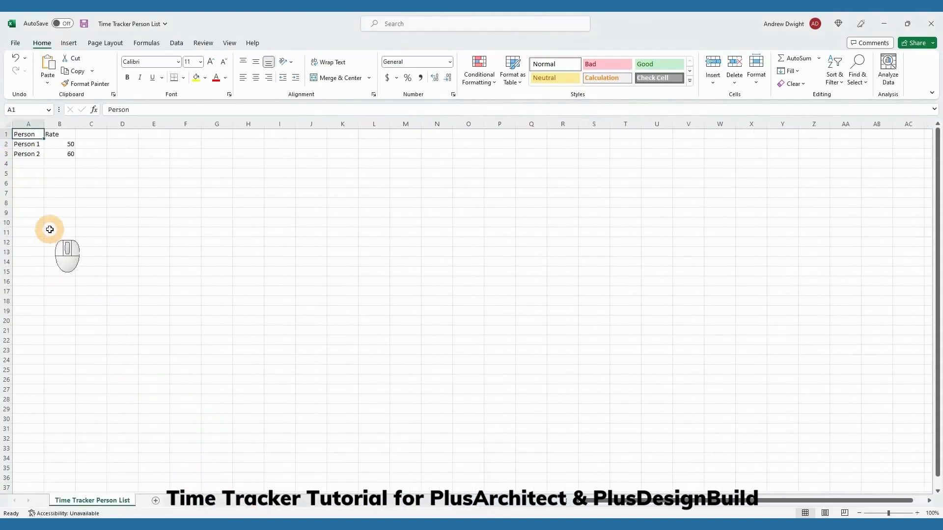
pyautogui.moveTo(32, 144); pyautogui.dragTo(36, 293)
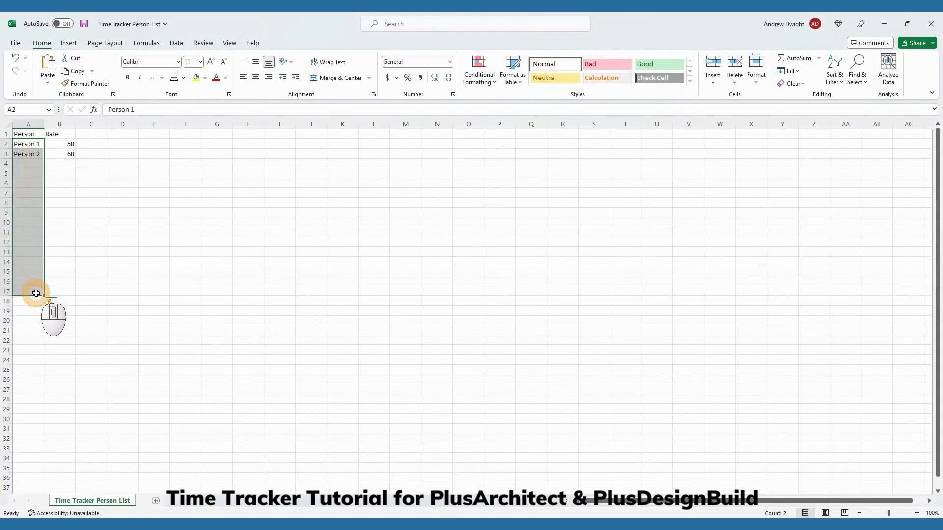
pyautogui.moveTo(60, 144); pyautogui.dragTo(63, 211)
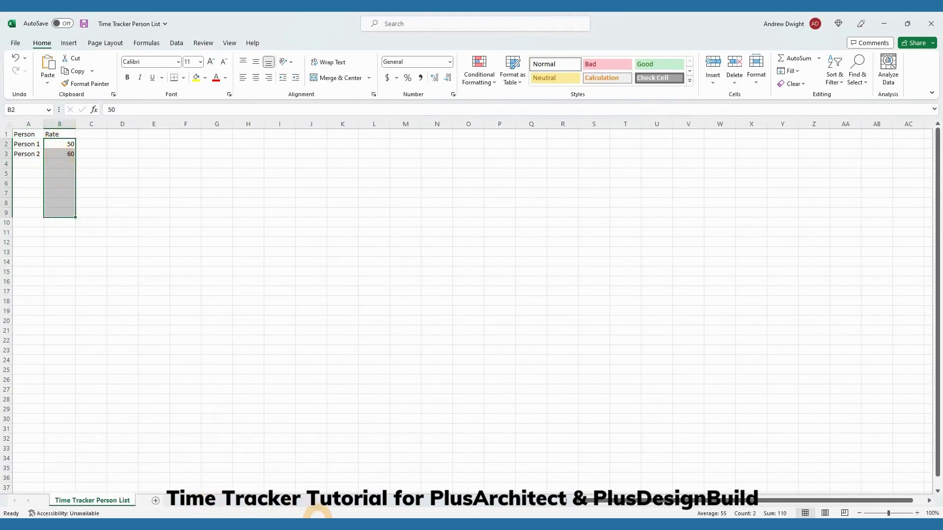
# Step: Switch back to SketchUp, close the Time Tracker Options and assign Person 1 to the Set up client task
pyautogui.click(324, 526)
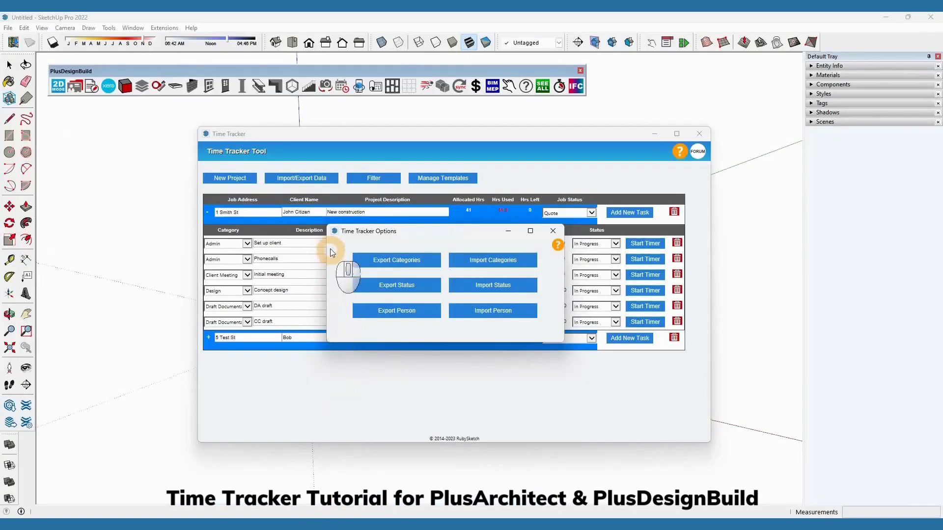
pyautogui.click(553, 231)
pyautogui.click(420, 260)
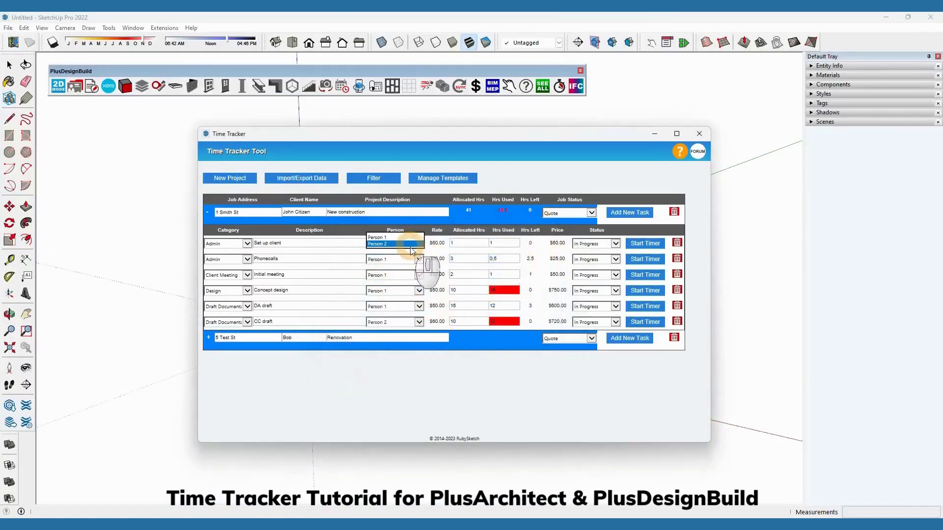
pyautogui.click(406, 238)
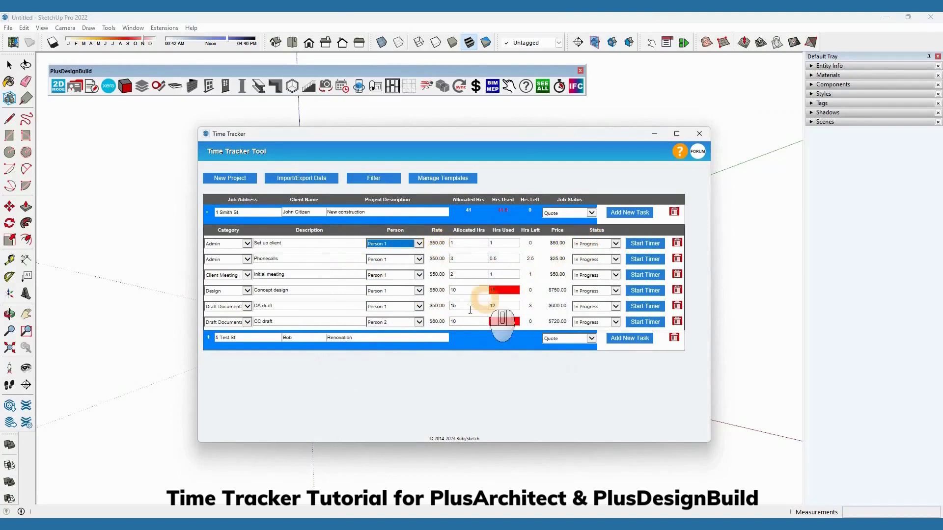
# Step: Switch to Excel and examine the status entries in the Time Tracker Task Status workbook
pyautogui.moveTo(264, 503)
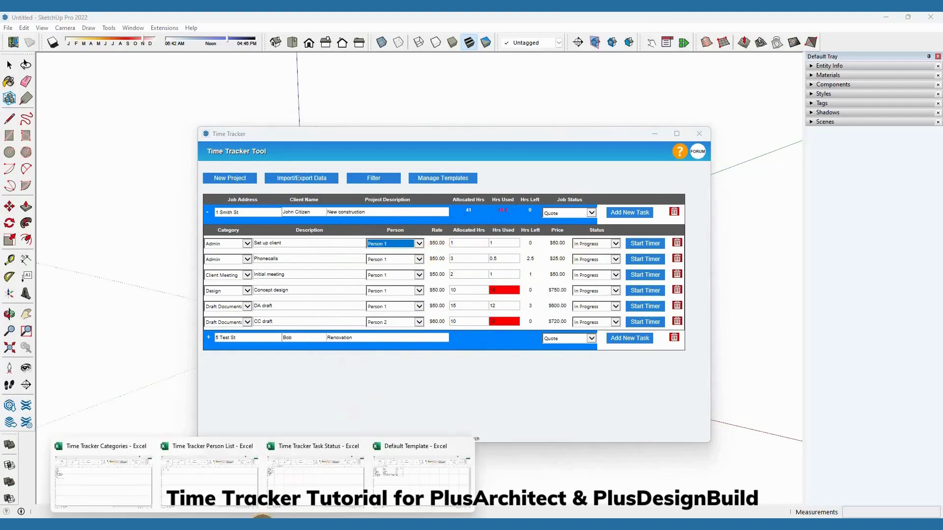
pyautogui.click(305, 488)
pyautogui.moveTo(42, 144); pyautogui.dragTo(54, 213)
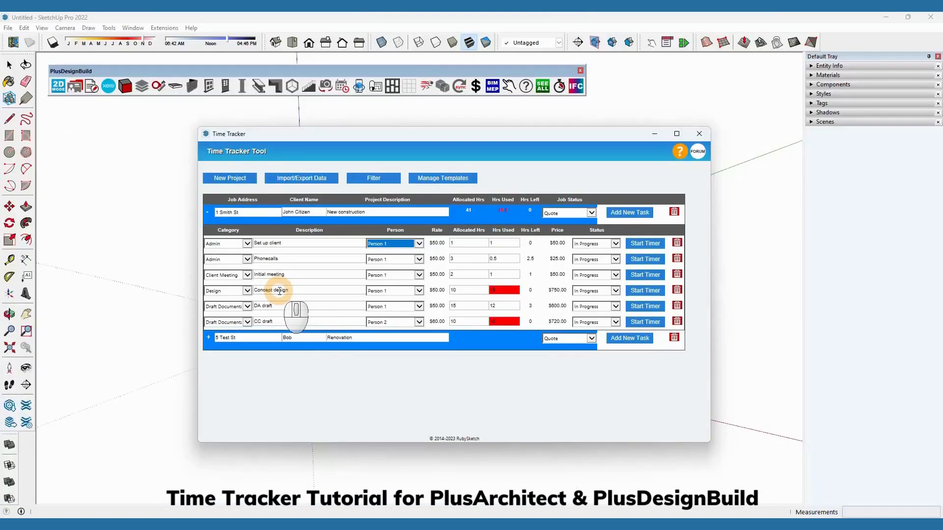
# Step: Back in SketchUp, examine the person import option in the Time Tracker Options and collapse the New construction project's tasks
pyautogui.click(301, 177)
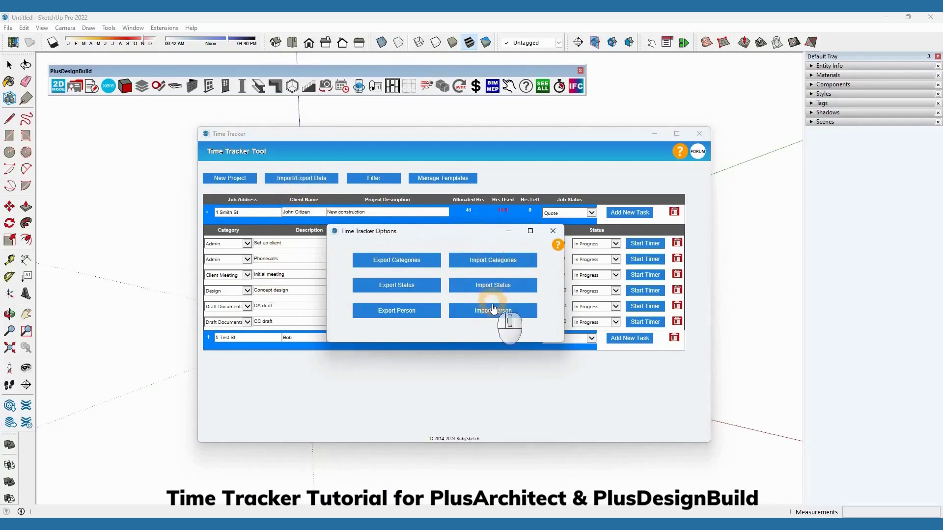
pyautogui.click(485, 311)
pyautogui.click(553, 231)
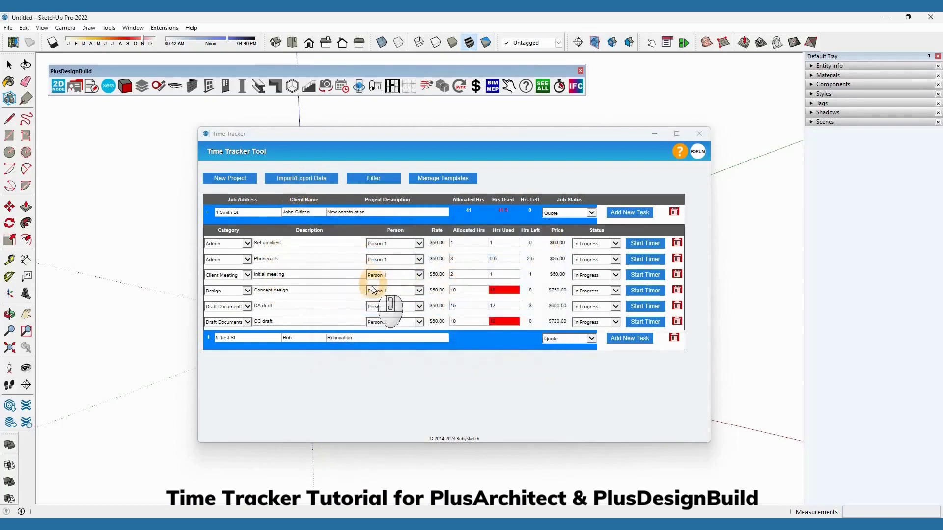
pyautogui.click(207, 212)
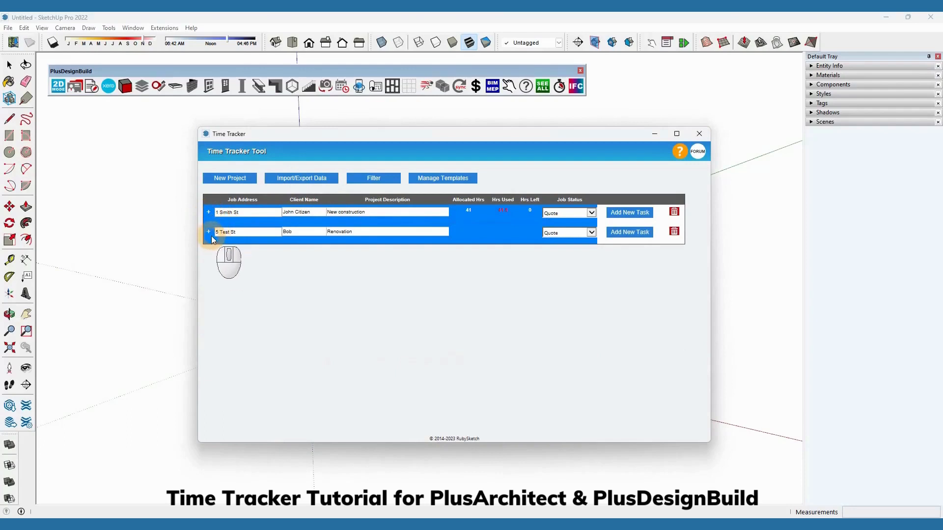
# Step: Add two new tasks to the Renovation project and delete the second one
pyautogui.click(628, 233)
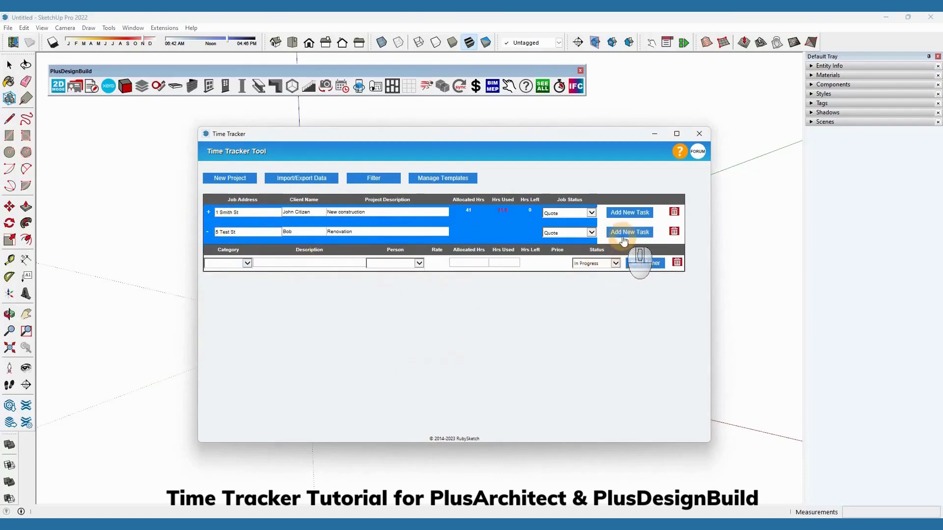
pyautogui.click(623, 238)
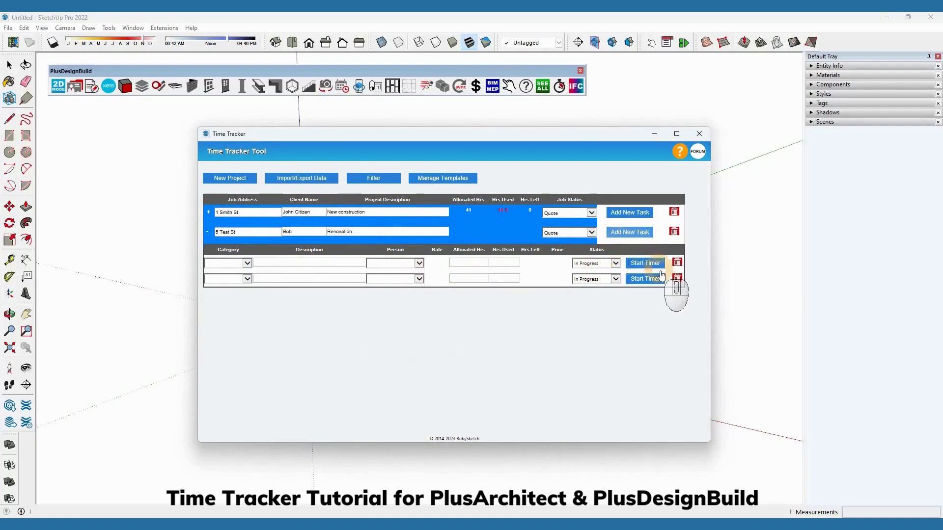
pyautogui.click(677, 279)
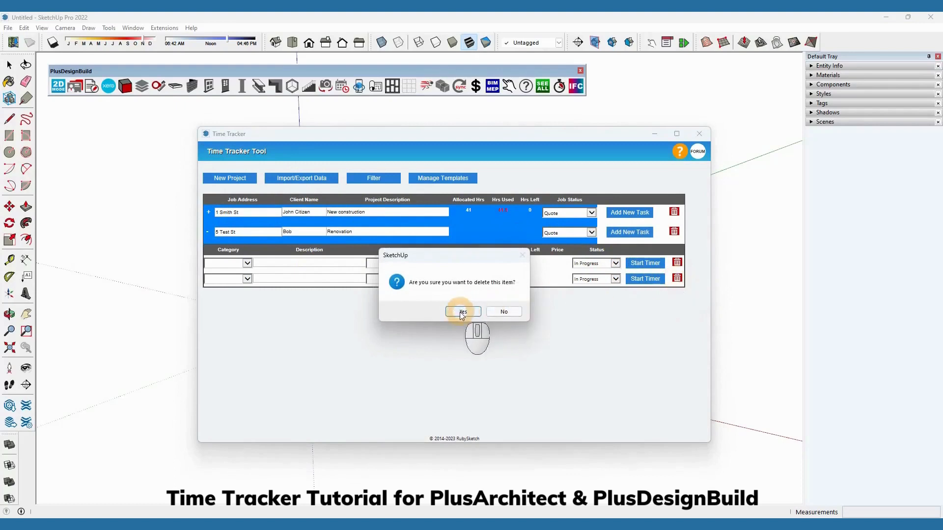
pyautogui.click(458, 310)
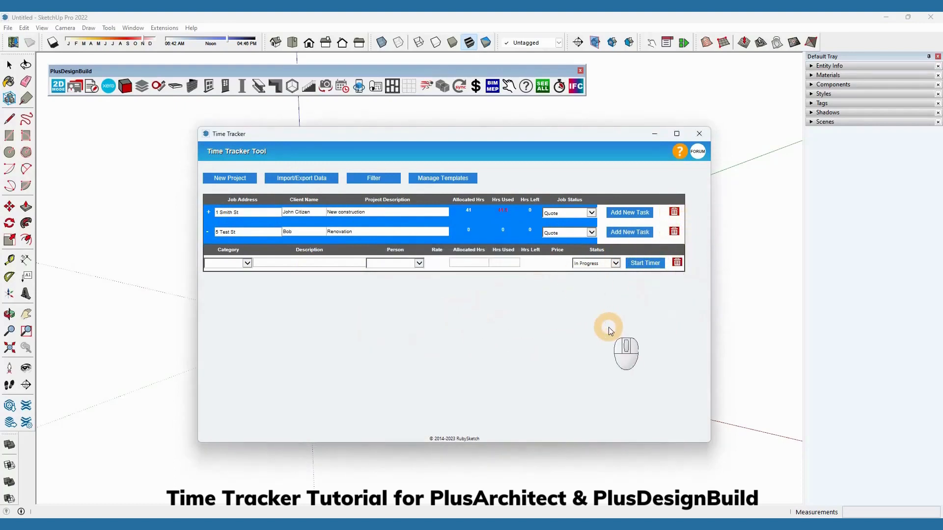
# Step: Fill in the Renovation task with category Admin, description Meeting, Person 1 and 1 allocated hour
pyautogui.click(247, 263)
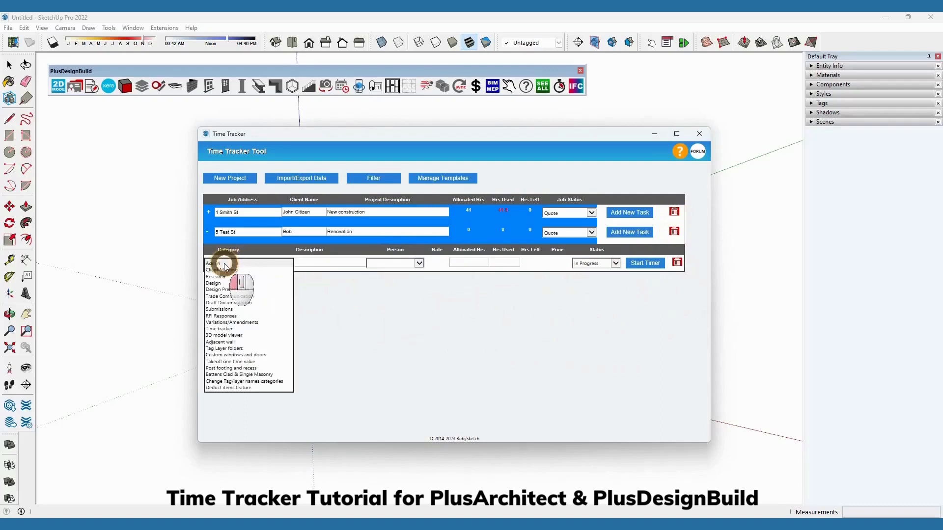
pyautogui.click(220, 270)
pyautogui.click(280, 262)
pyautogui.write('eeting')
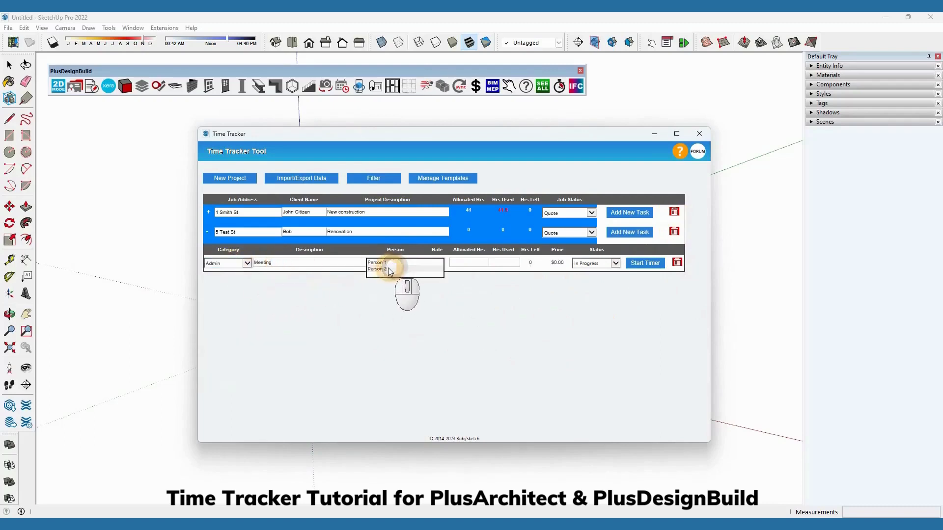
pyautogui.click(388, 263)
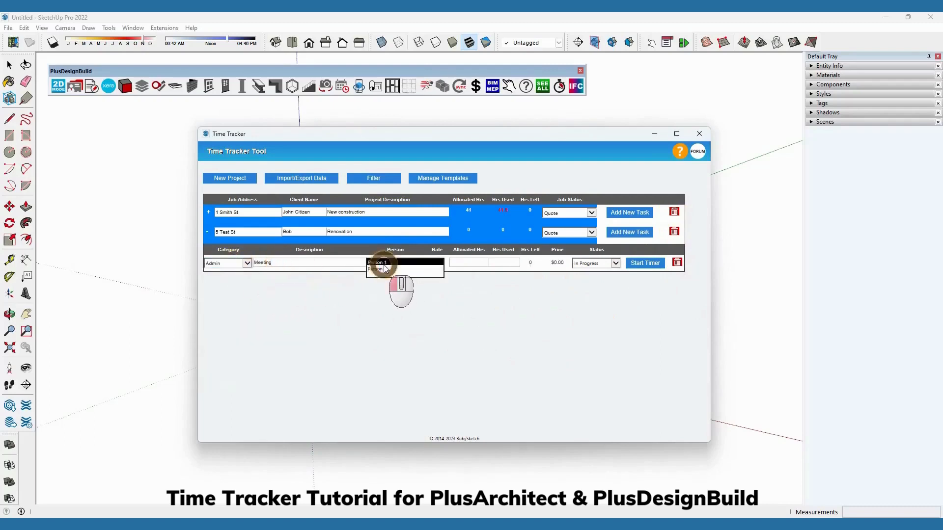
pyautogui.click(387, 271)
pyautogui.click(479, 268)
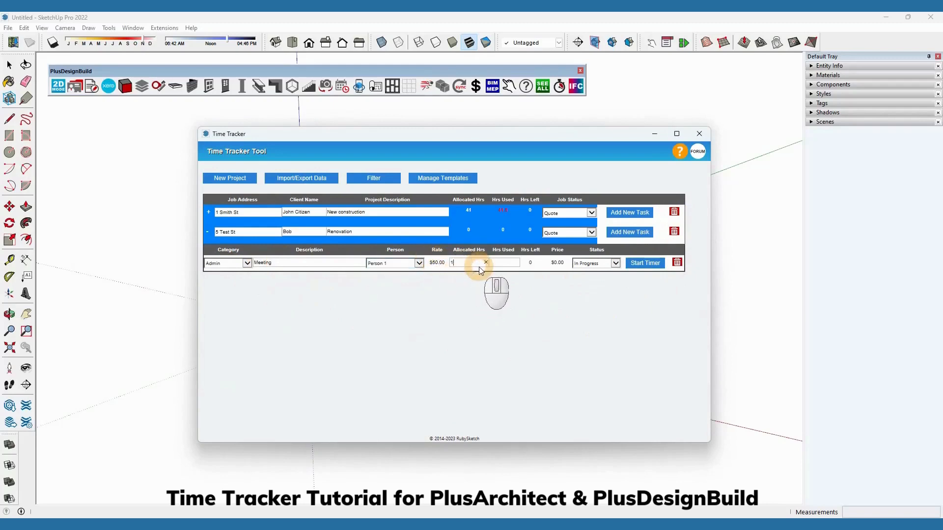
pyautogui.click(511, 298)
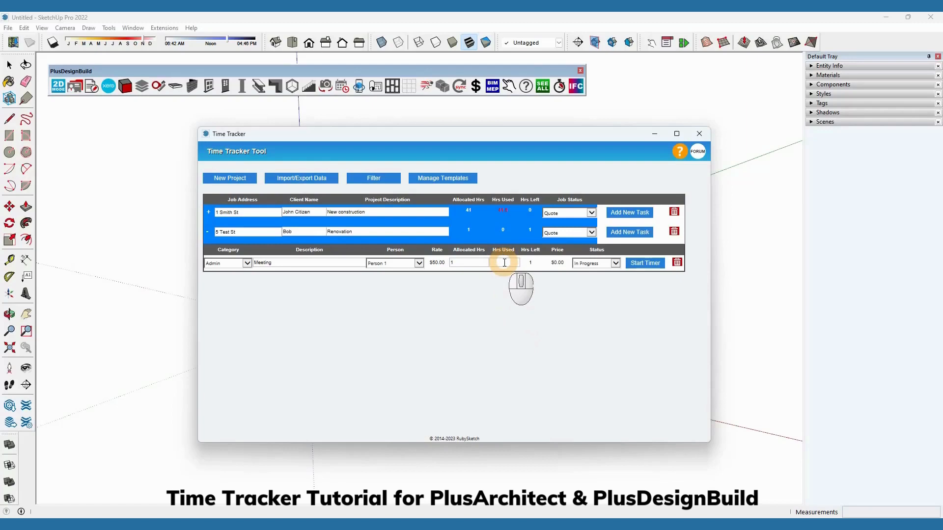
# Step: Start and stop the timer on the Meeting task, and override its hours used with 0.5
pyautogui.click(648, 265)
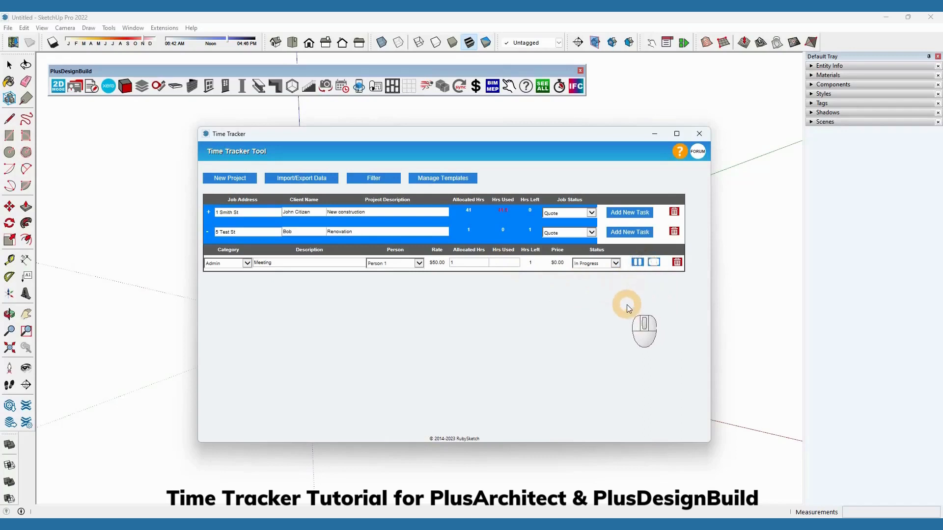
pyautogui.click(654, 263)
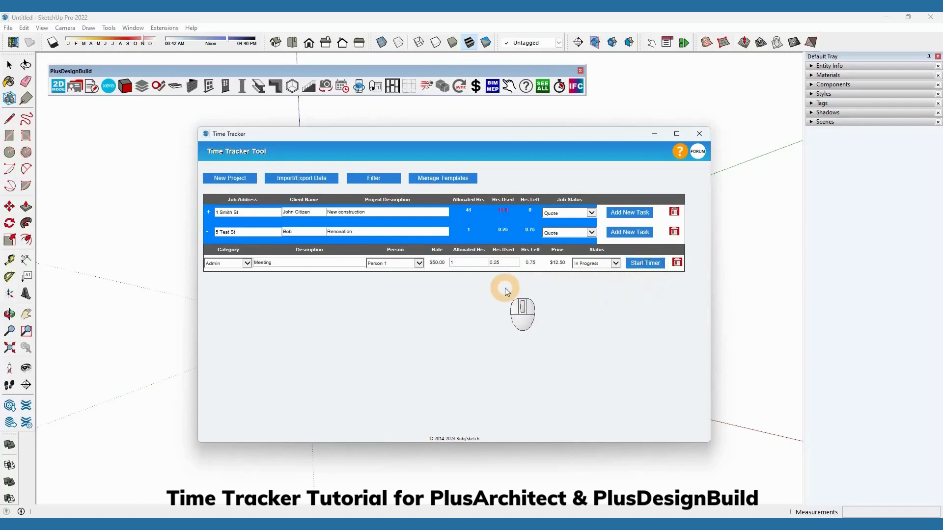
pyautogui.moveTo(499, 263); pyautogui.dragTo(462, 263)
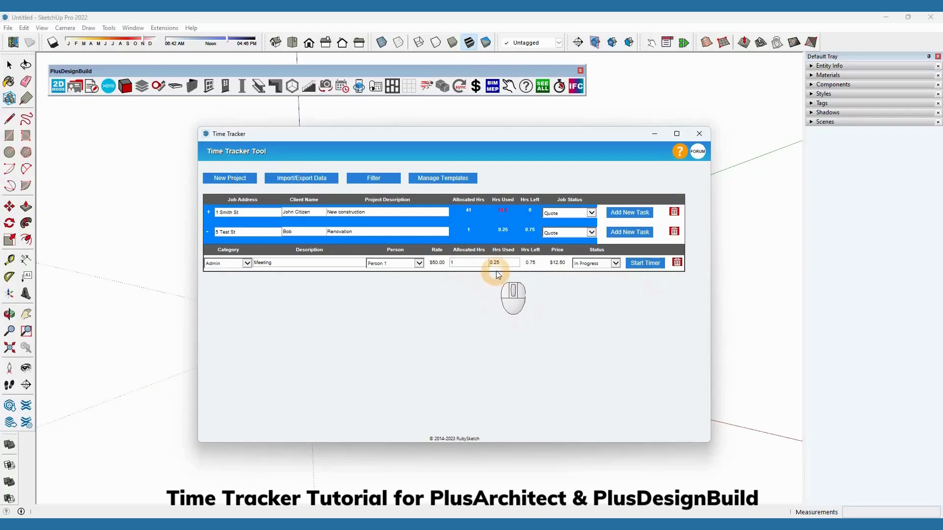
pyautogui.write('0.5')
pyautogui.click(444, 318)
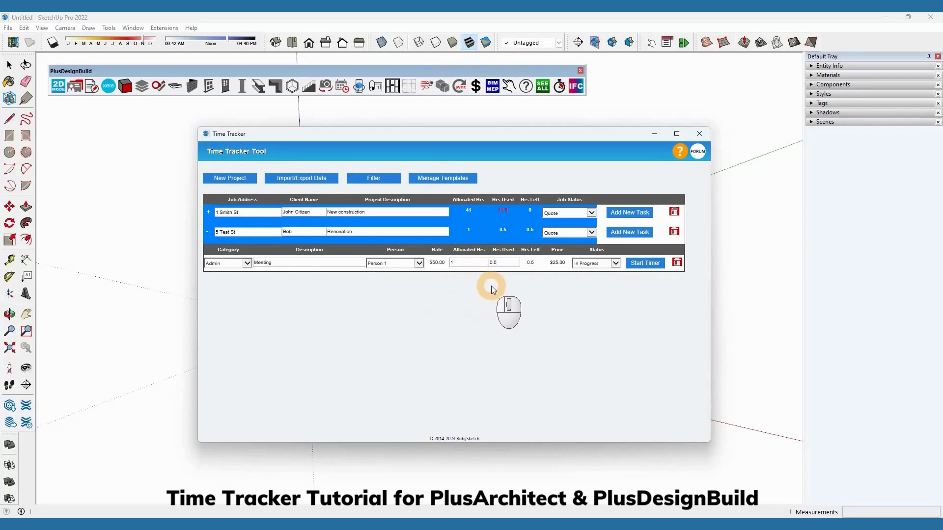
# Step: Delete the Meeting task from the Renovation project and confirm the deletion
pyautogui.click(677, 263)
pyautogui.click(459, 309)
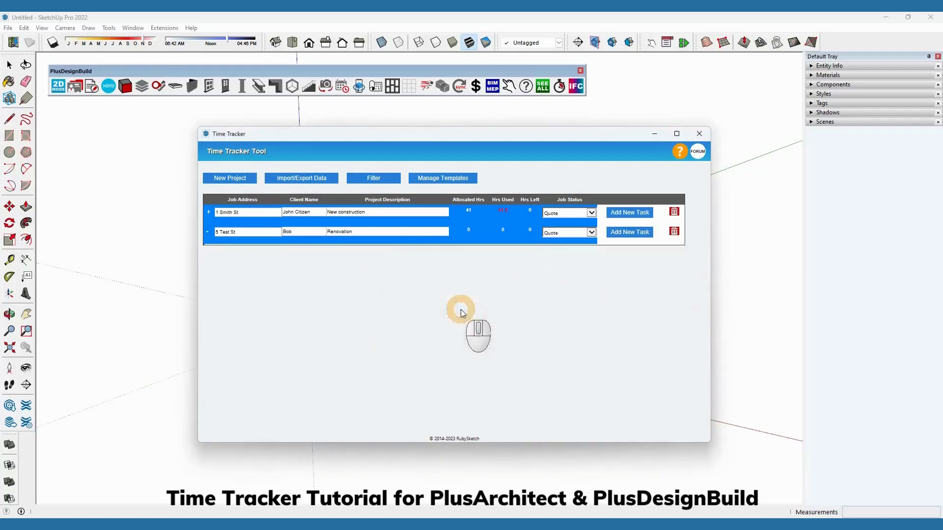
# Step: Open the template manager, add a new template named Default and choose to export it
pyautogui.click(438, 180)
pyautogui.click(380, 275)
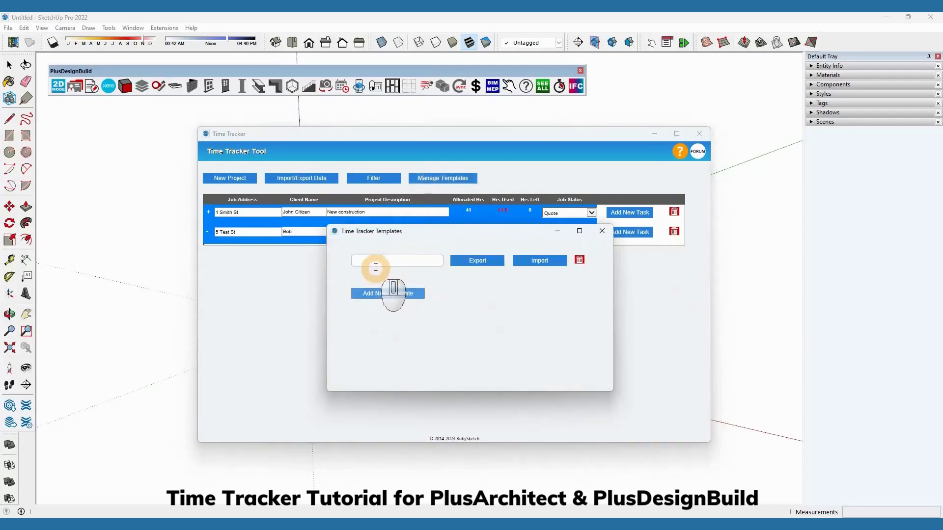
pyautogui.click(375, 264)
pyautogui.write('D')
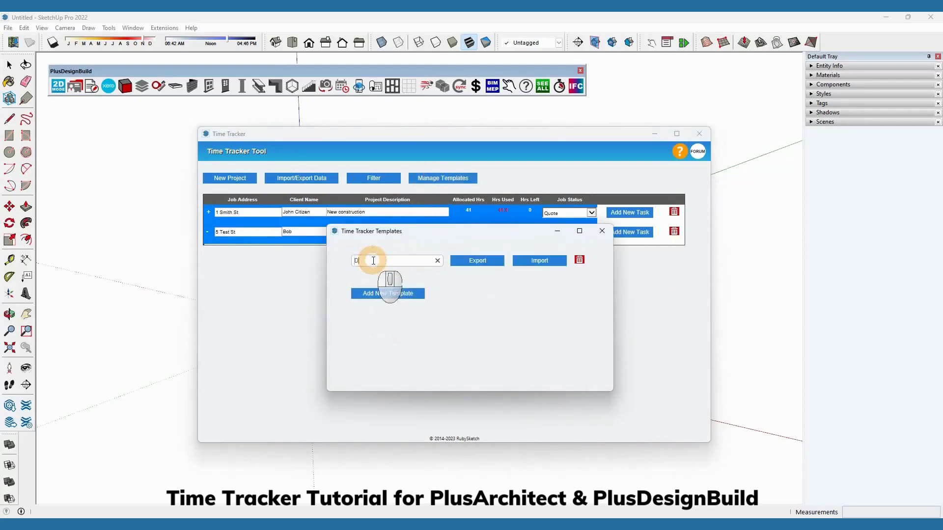
pyautogui.write('efault')
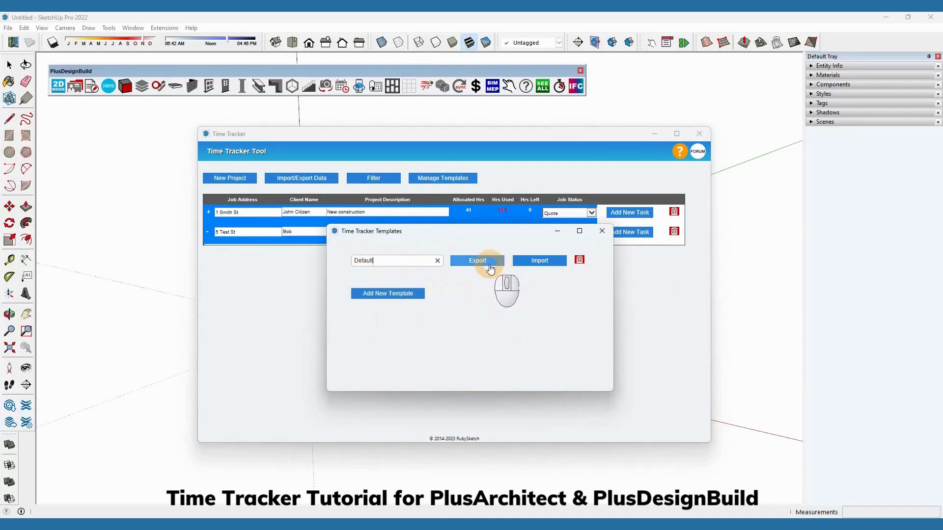
pyautogui.click(485, 264)
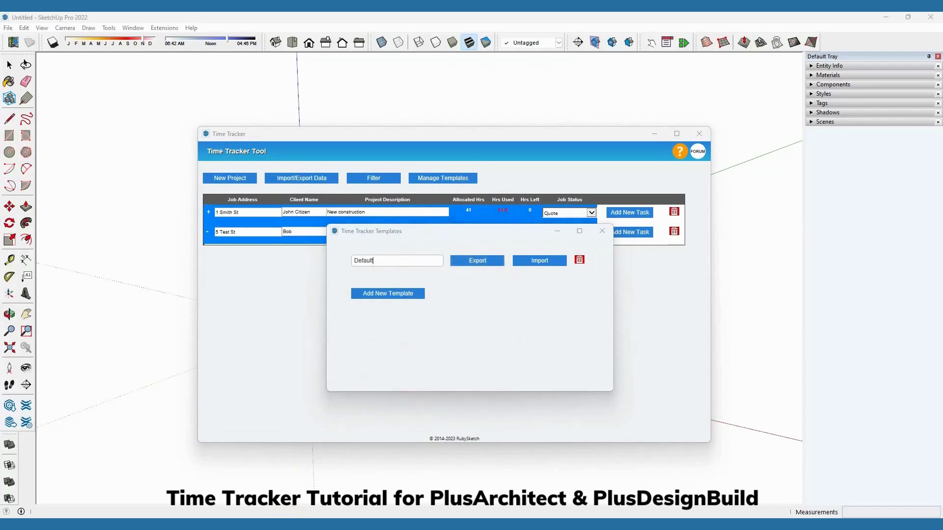
# Step: Switch to Excel and examine the category entries in the Default Template workbook
pyautogui.click(410, 488)
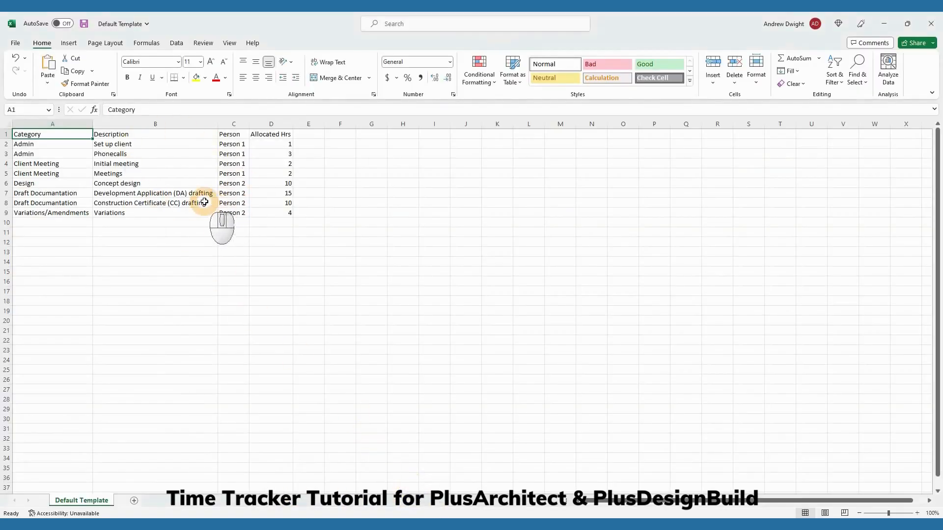
pyautogui.moveTo(70, 144); pyautogui.dragTo(71, 208)
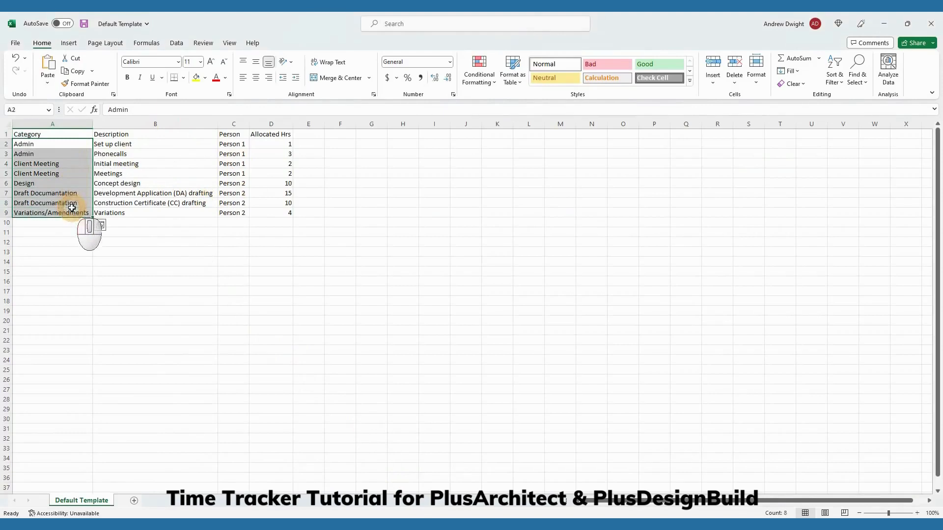
pyautogui.click(53, 144)
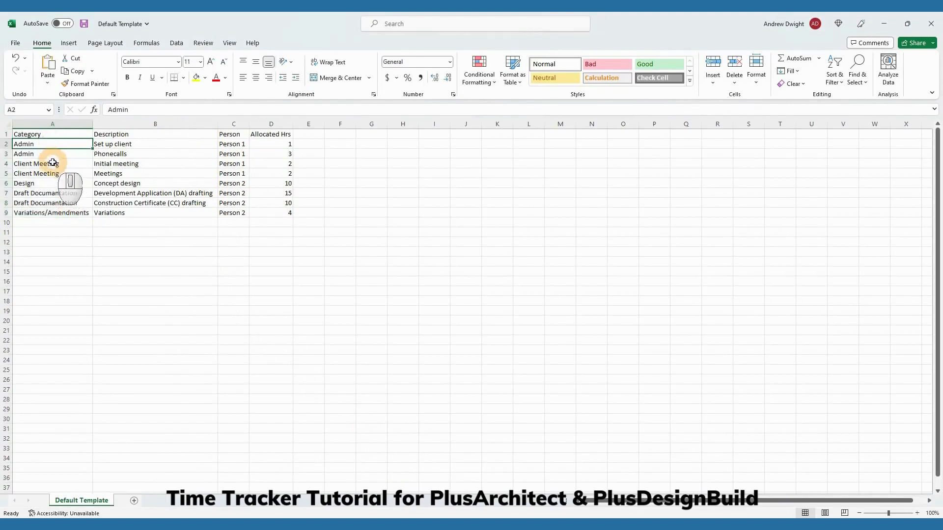
pyautogui.click(54, 164)
pyautogui.click(42, 183)
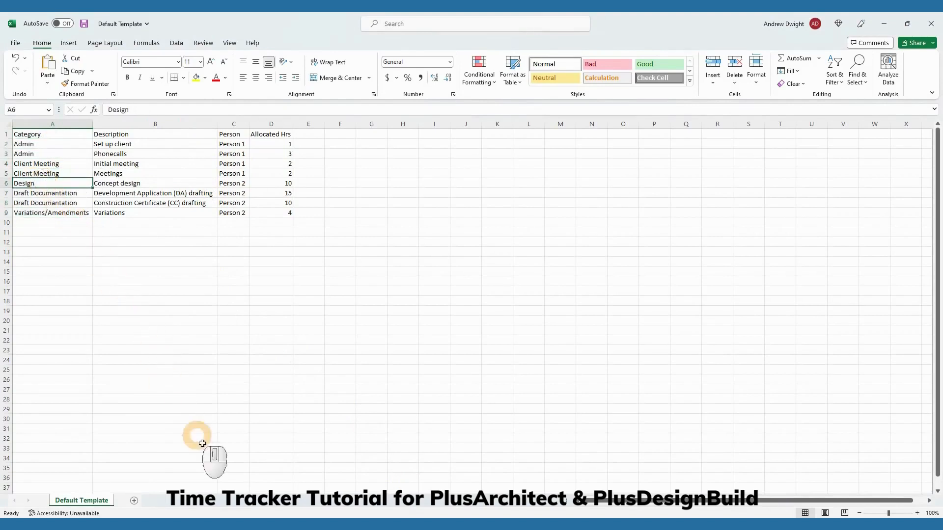
# Step: Bring up the Time Tracker Categories workbook and check the Design category against the template
pyautogui.moveTo(264, 519)
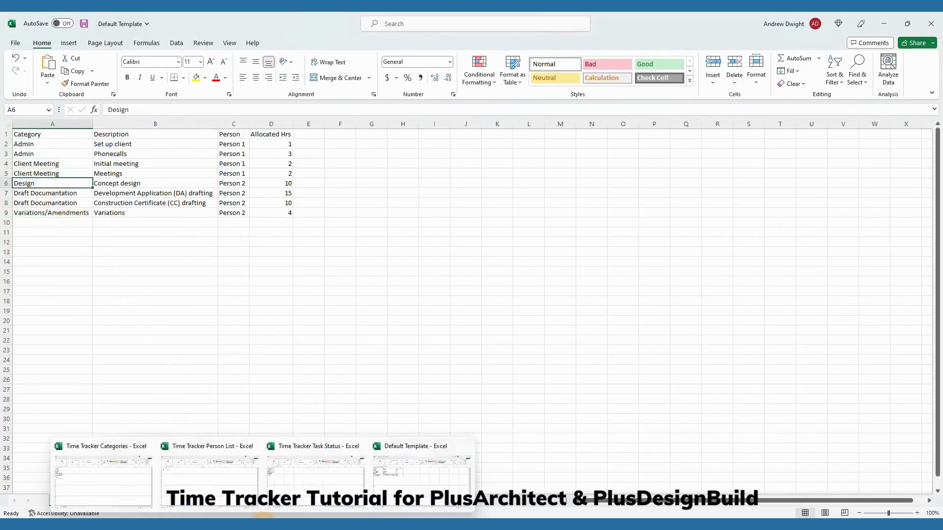
pyautogui.moveTo(96, 485)
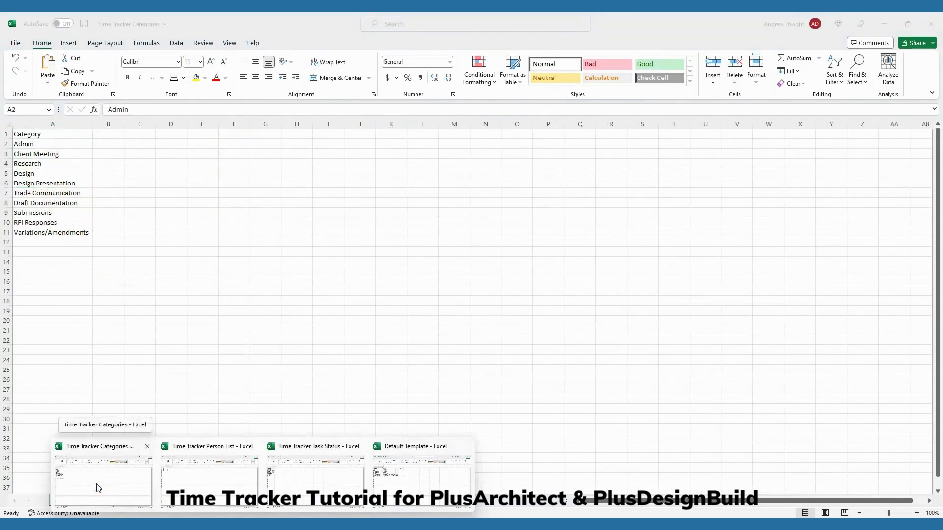
pyautogui.click(96, 482)
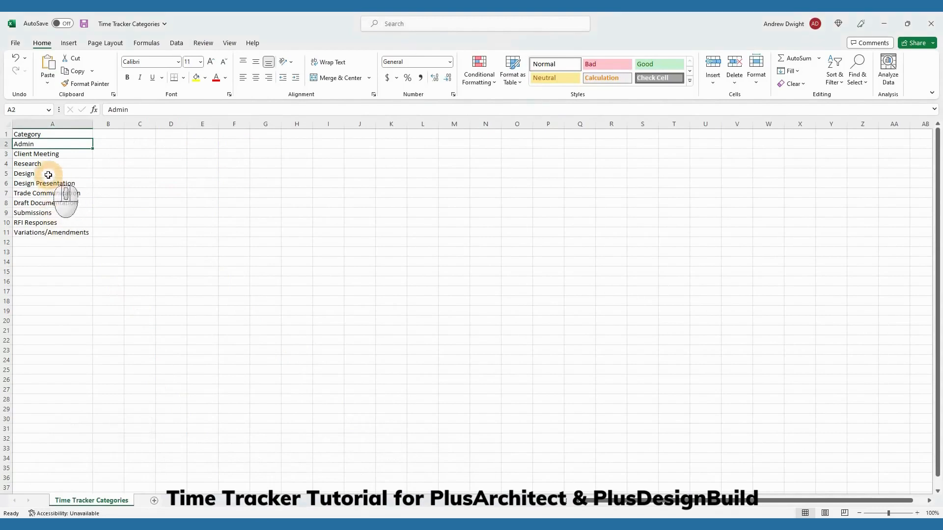
pyautogui.click(48, 174)
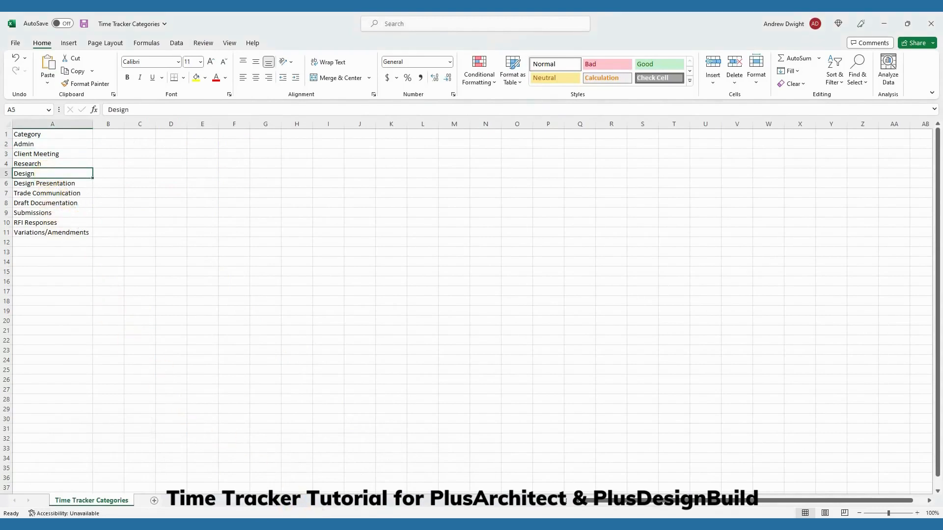
# Step: Return to the Default Template workbook and examine its Category, Description, Person and Allocated Hrs columns
pyautogui.click(393, 484)
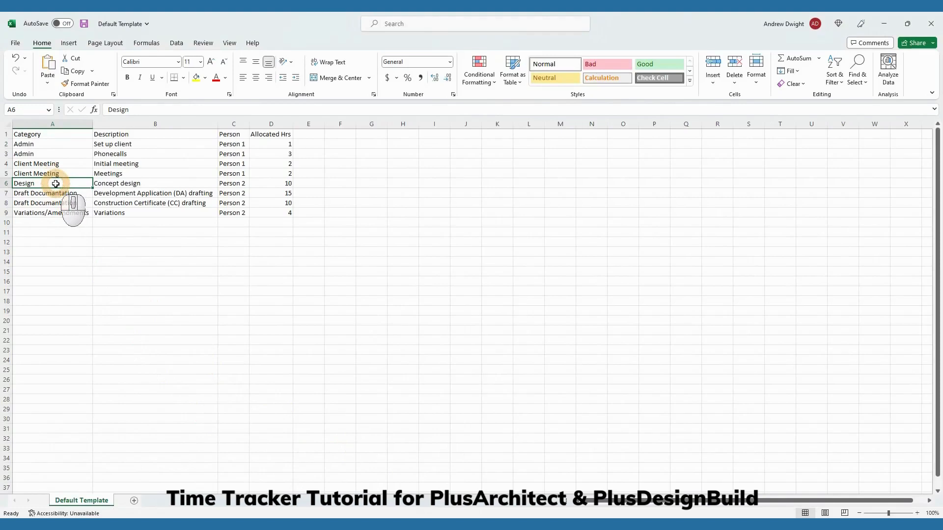
pyautogui.moveTo(46, 147); pyautogui.dragTo(47, 204)
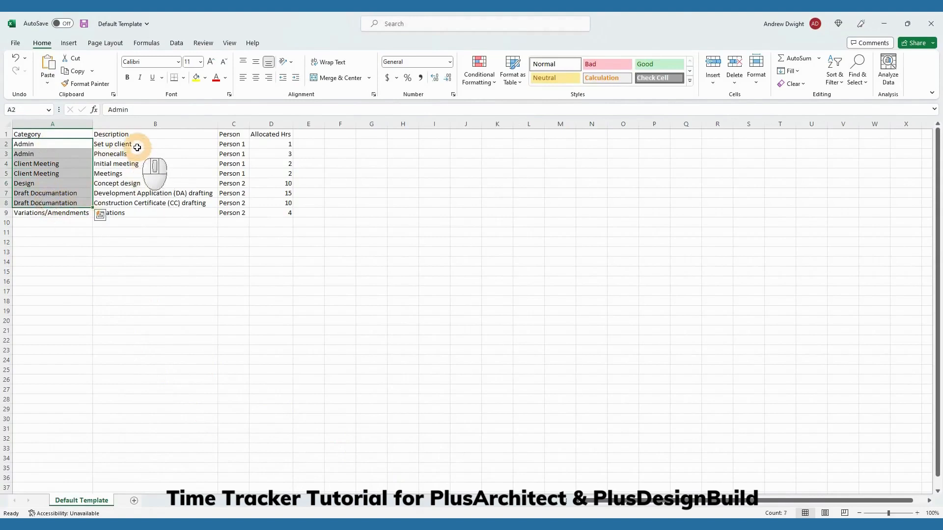
pyautogui.moveTo(137, 147); pyautogui.dragTo(135, 212)
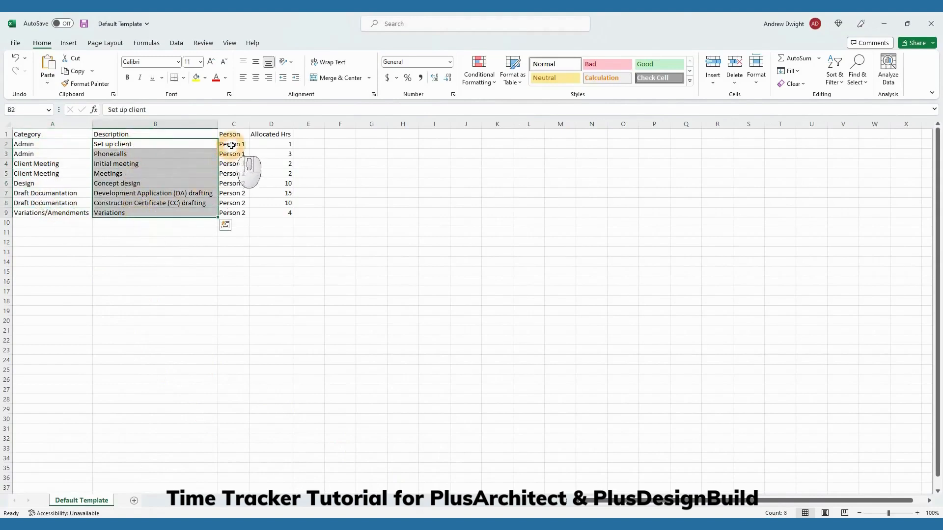
pyautogui.moveTo(231, 146); pyautogui.dragTo(231, 211)
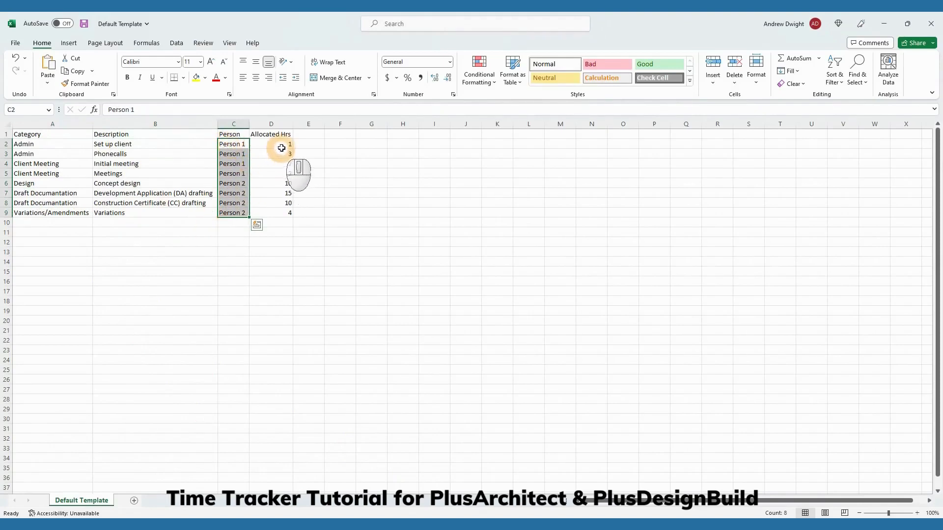
pyautogui.moveTo(280, 147); pyautogui.dragTo(280, 212)
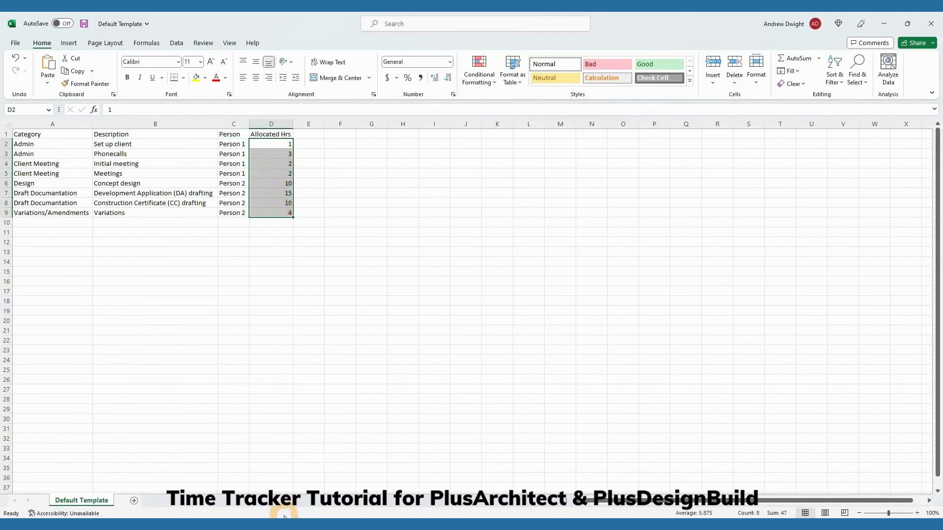
# Step: Switch back to SketchUp and import the Default Template CSV file into the Default template
pyautogui.click(318, 526)
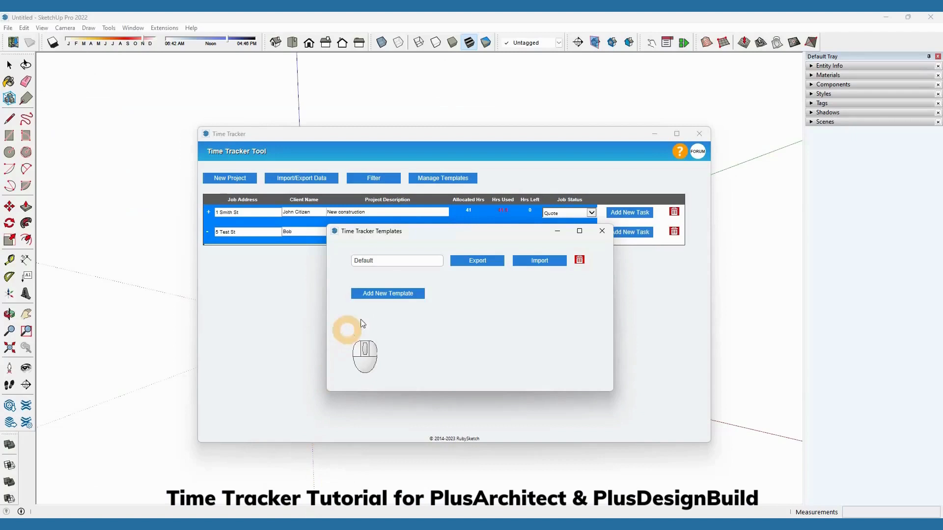
pyautogui.click(539, 260)
pyautogui.click(466, 317)
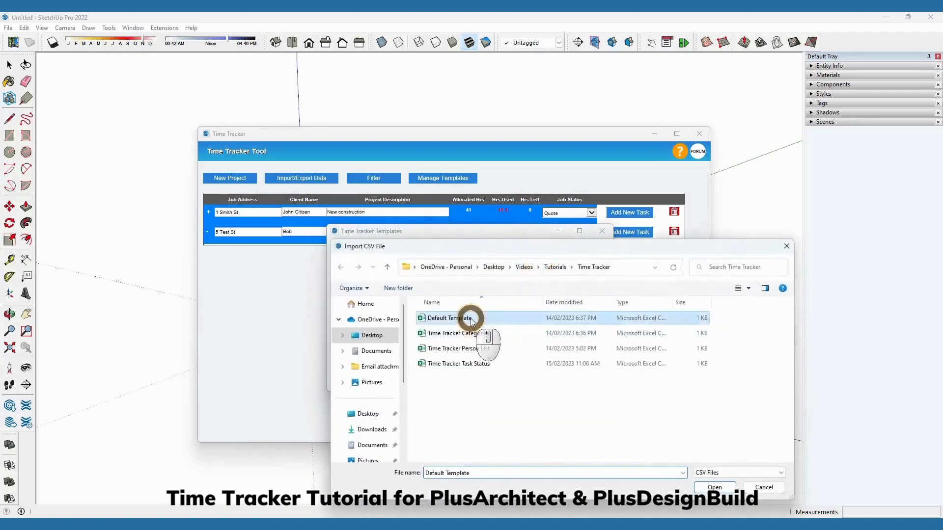
pyautogui.click(696, 486)
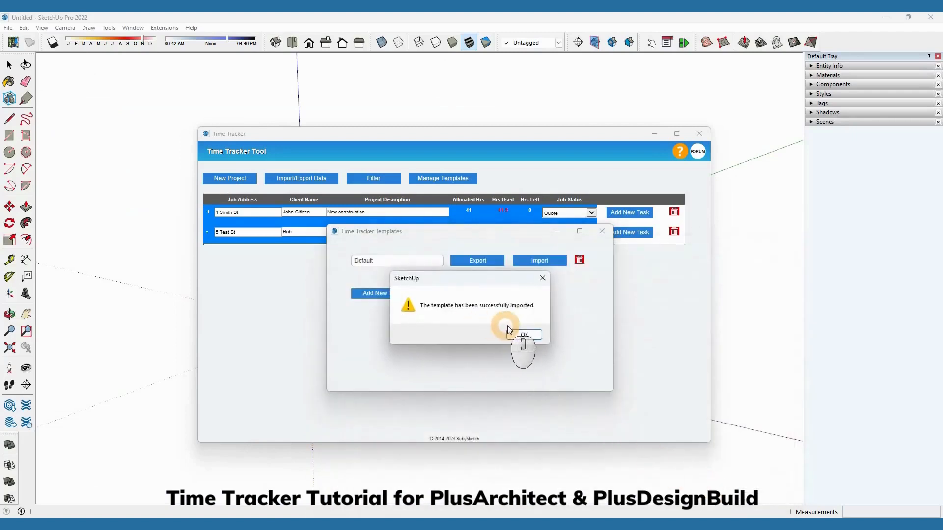
pyautogui.click(522, 335)
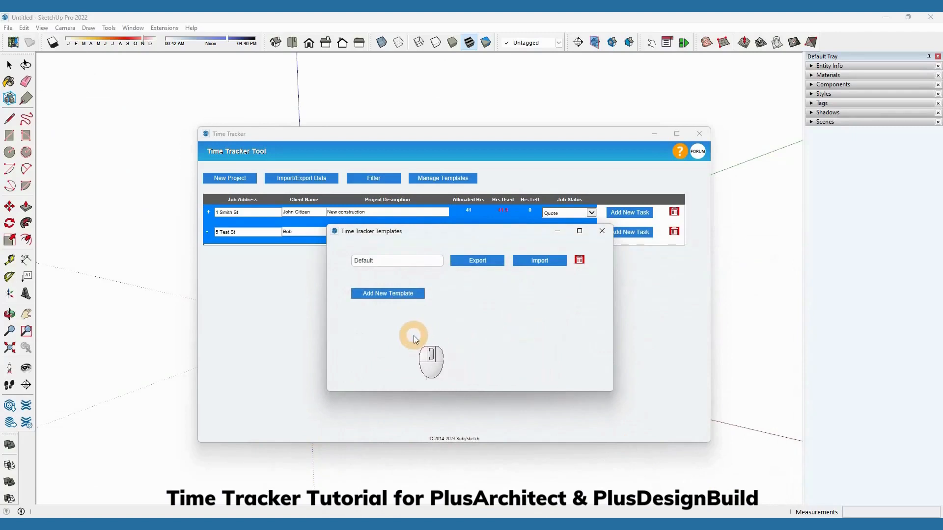
# Step: Close the templates window, add a blank task to the Renovation project without using a template, and delete that task
pyautogui.click(602, 231)
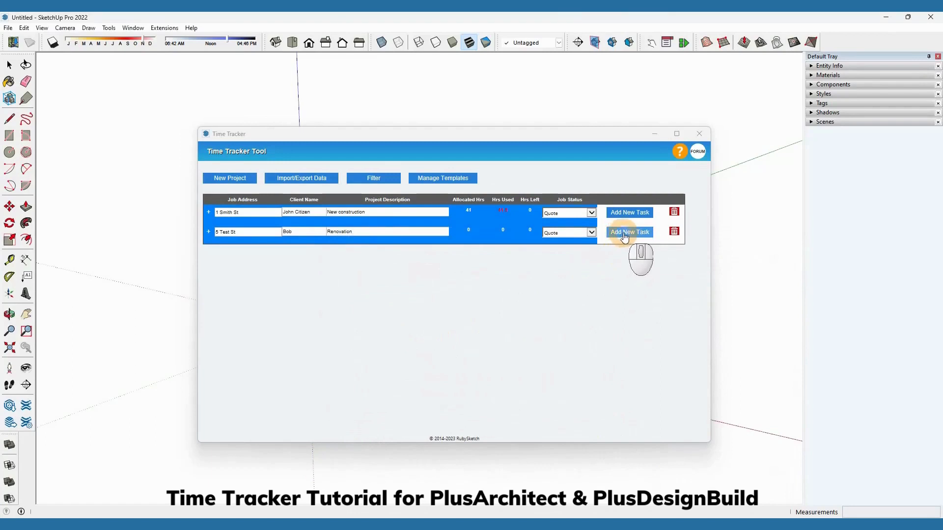
pyautogui.click(622, 238)
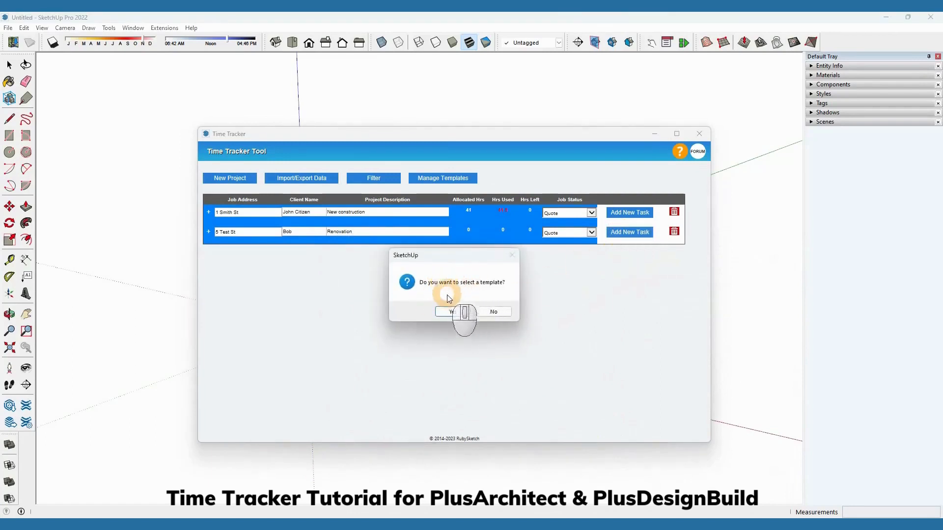
pyautogui.click(494, 311)
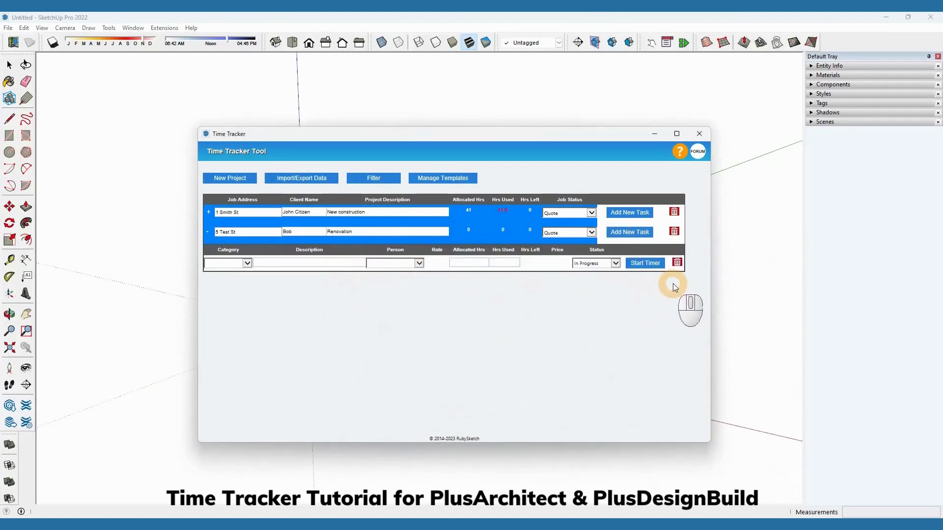
pyautogui.click(677, 262)
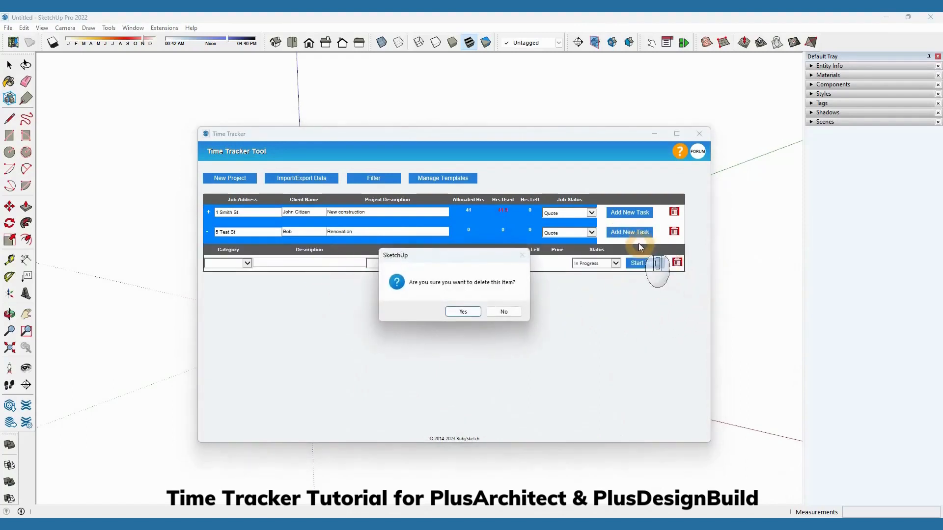
pyautogui.click(479, 313)
# Step: Add tasks to the Renovation project from the Default template and expand the project's task list
pyautogui.click(629, 233)
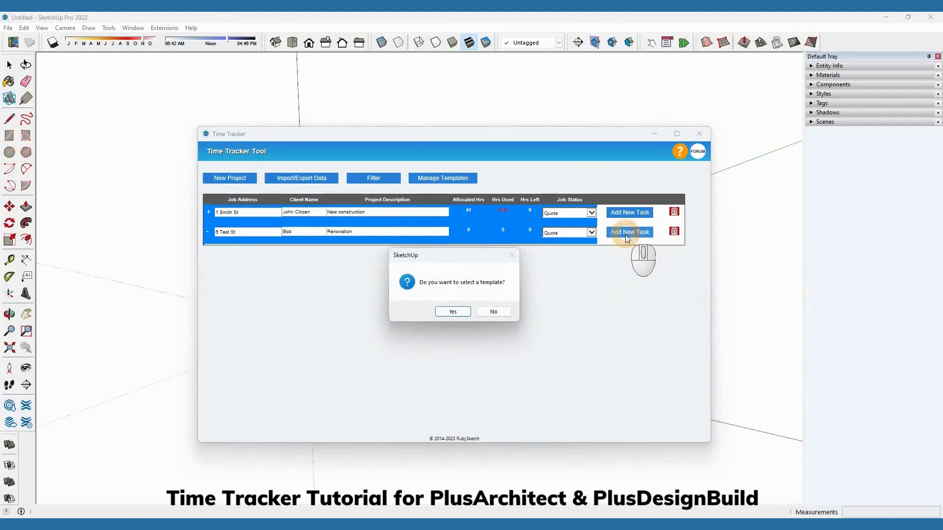
pyautogui.click(449, 317)
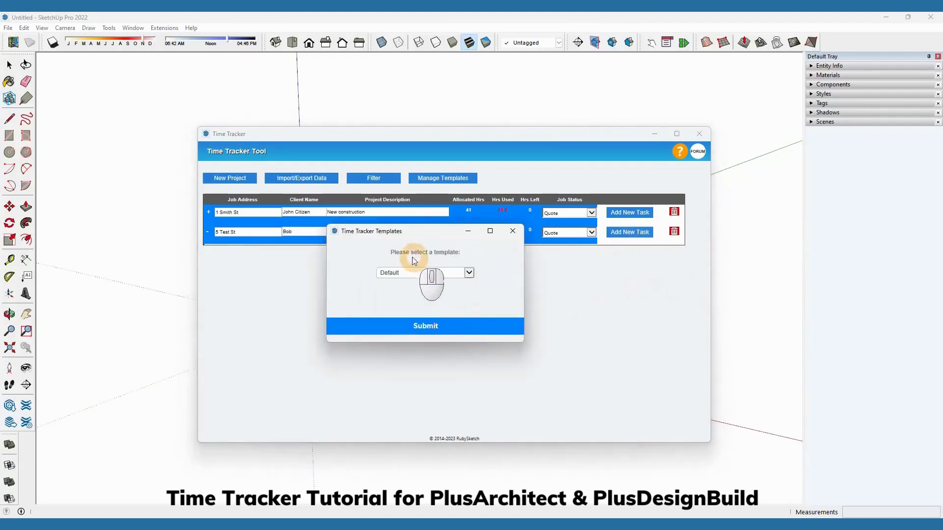
pyautogui.click(403, 275)
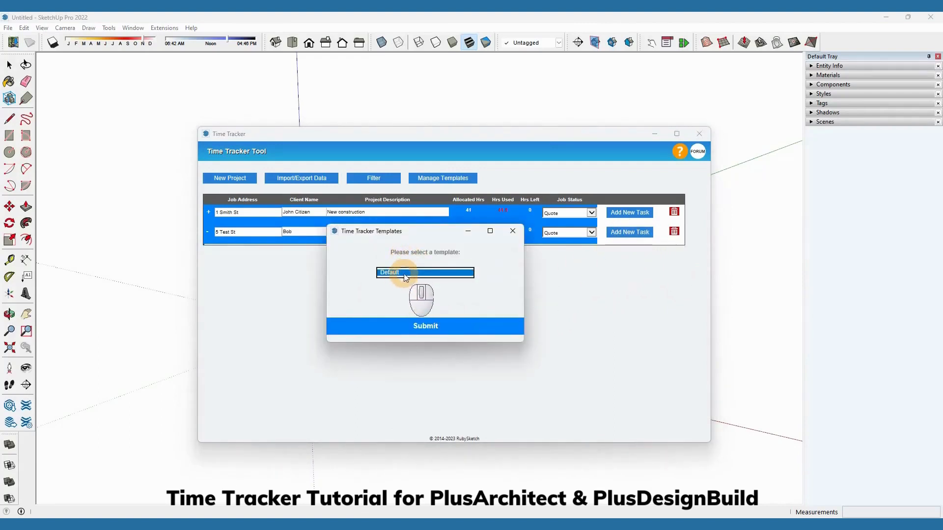
pyautogui.click(425, 326)
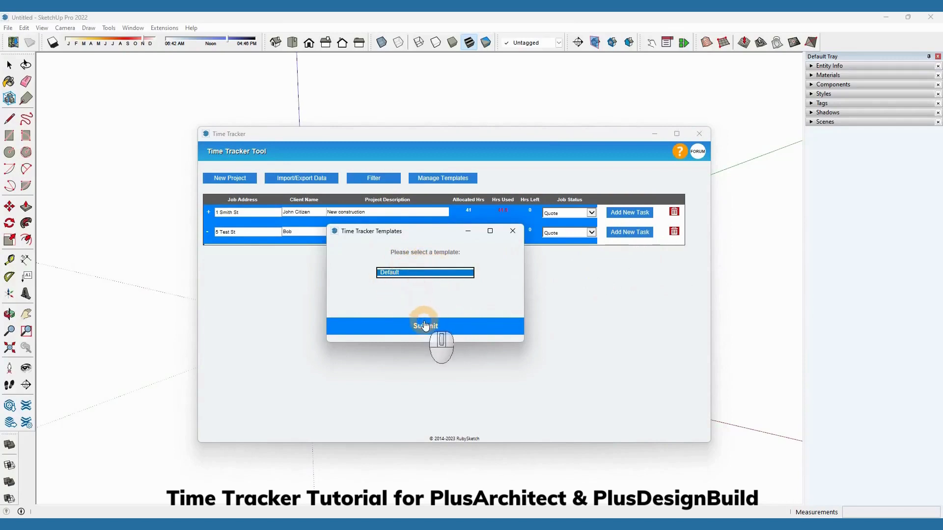
pyautogui.click(458, 311)
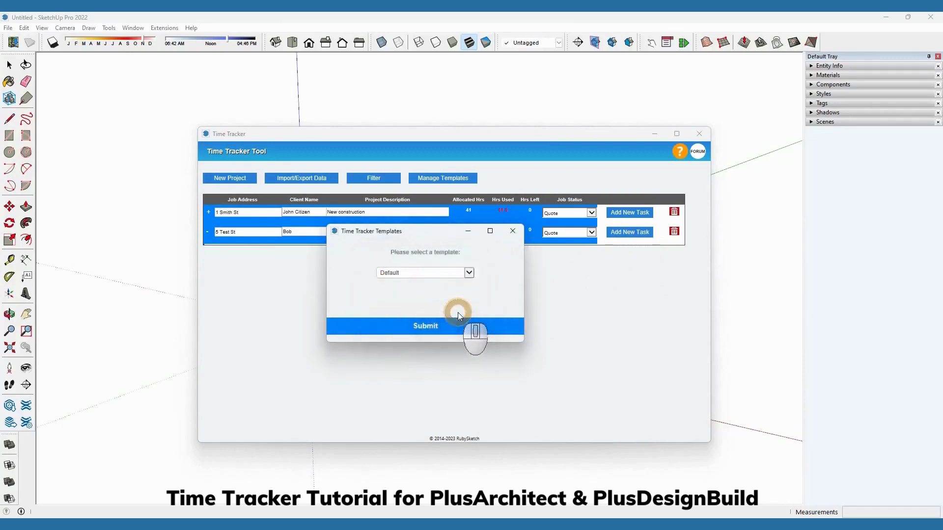
pyautogui.click(207, 232)
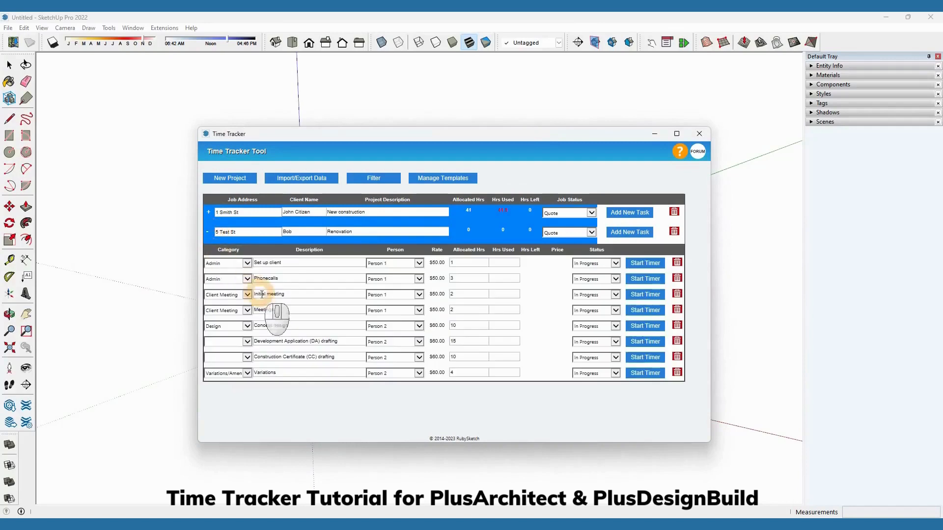
# Step: Set the category of the Development Application (DA) drafting and Construction Certificate (CC) drafting tasks to Draft Documentation
pyautogui.click(229, 342)
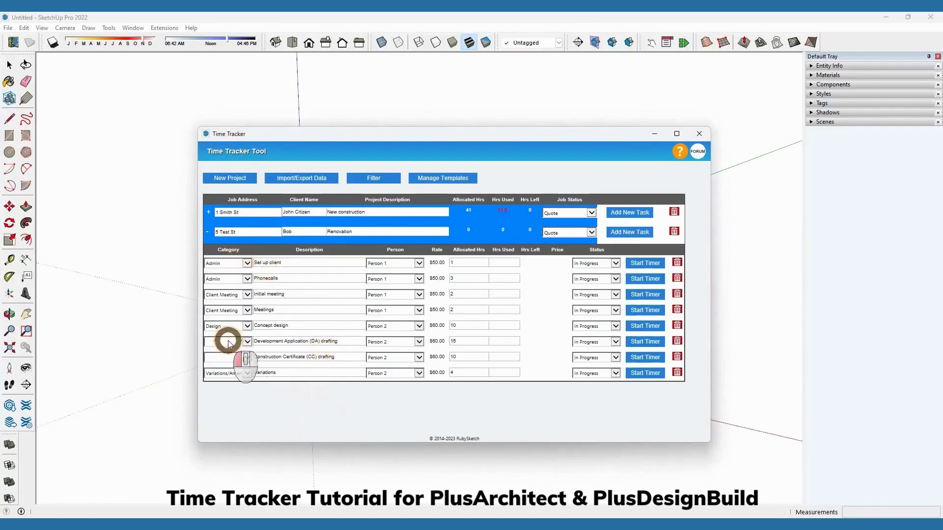
pyautogui.click(364, 403)
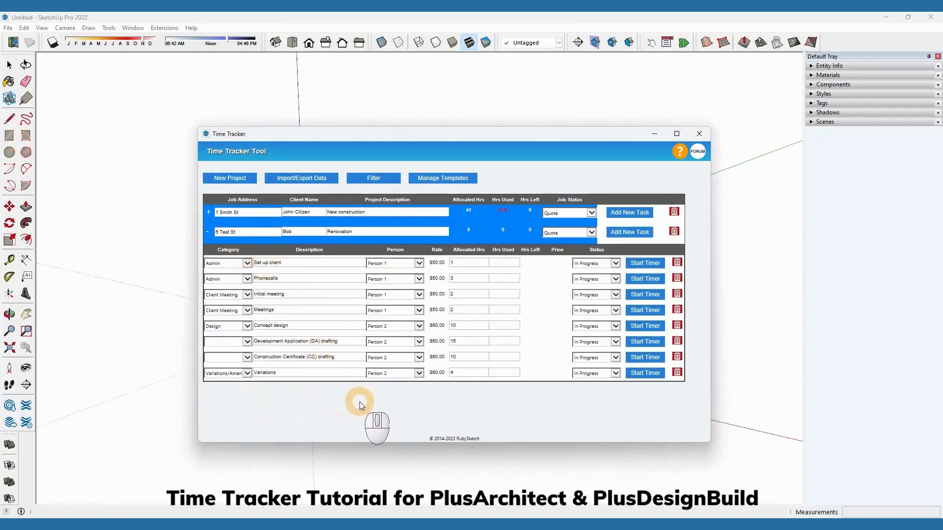
pyautogui.click(223, 342)
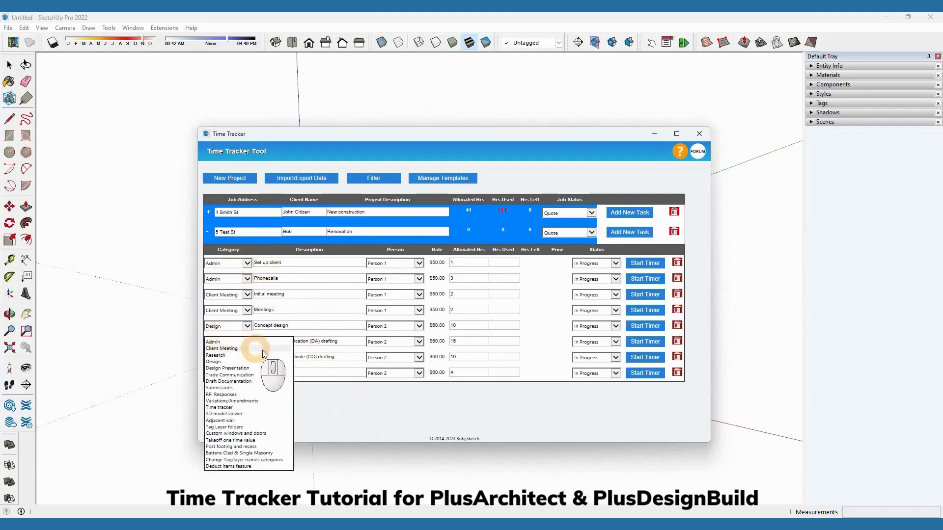
pyautogui.click(236, 382)
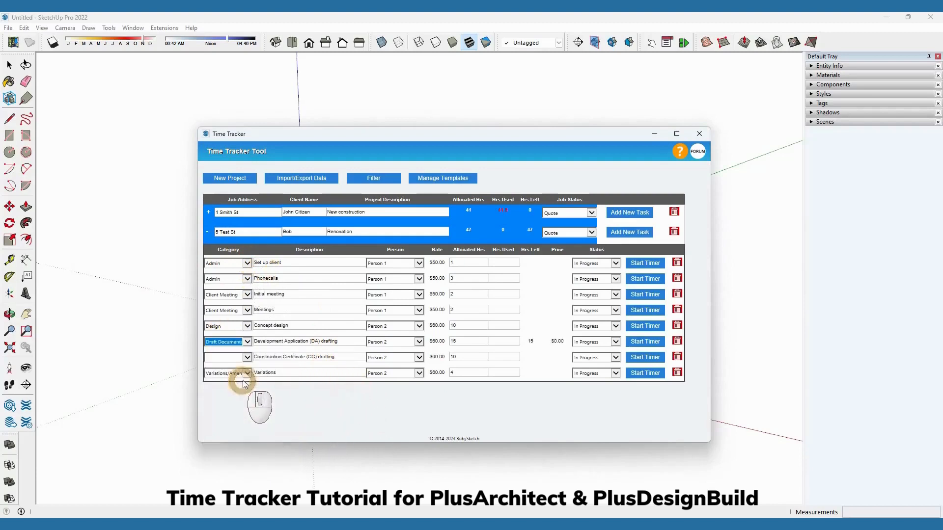
pyautogui.click(238, 357)
pyautogui.click(235, 397)
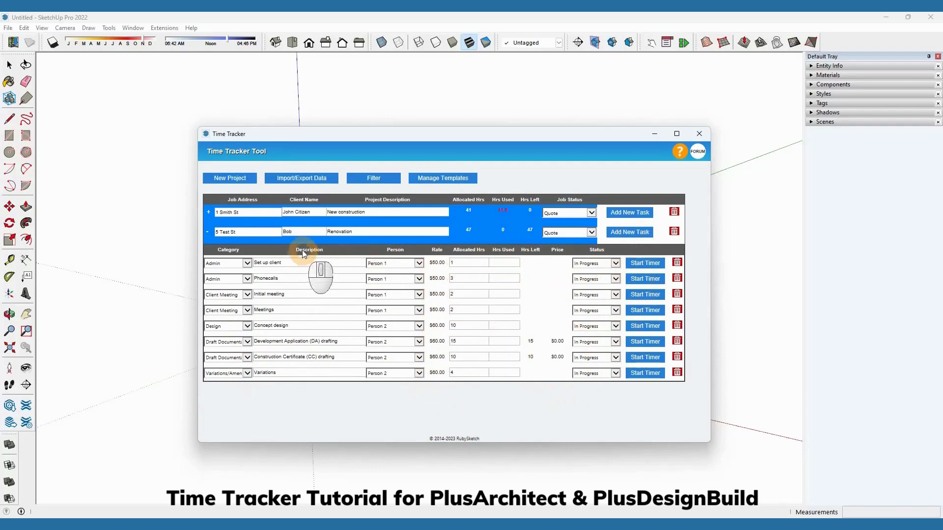
# Step: Collapse the Renovation project's tasks and, with the status filter displayed, set its job status to Completed/Archived
pyautogui.click(208, 232)
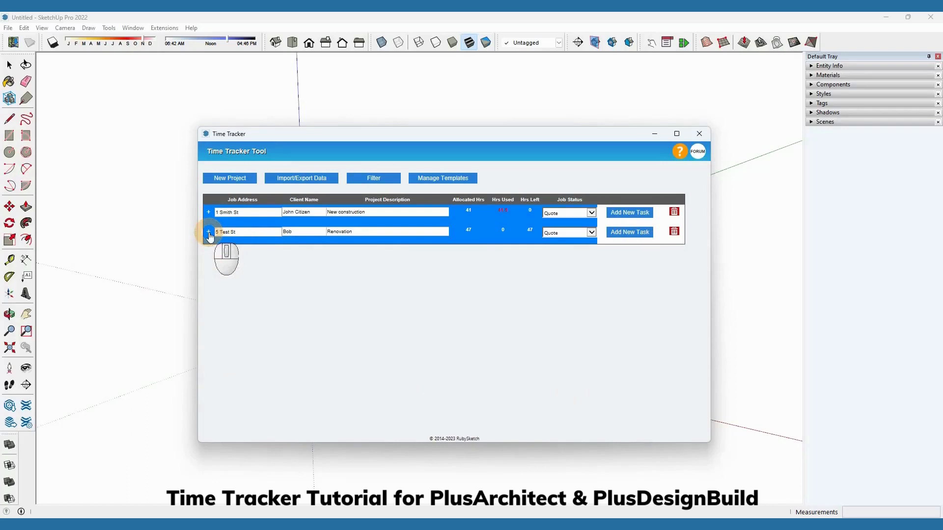
pyautogui.click(373, 177)
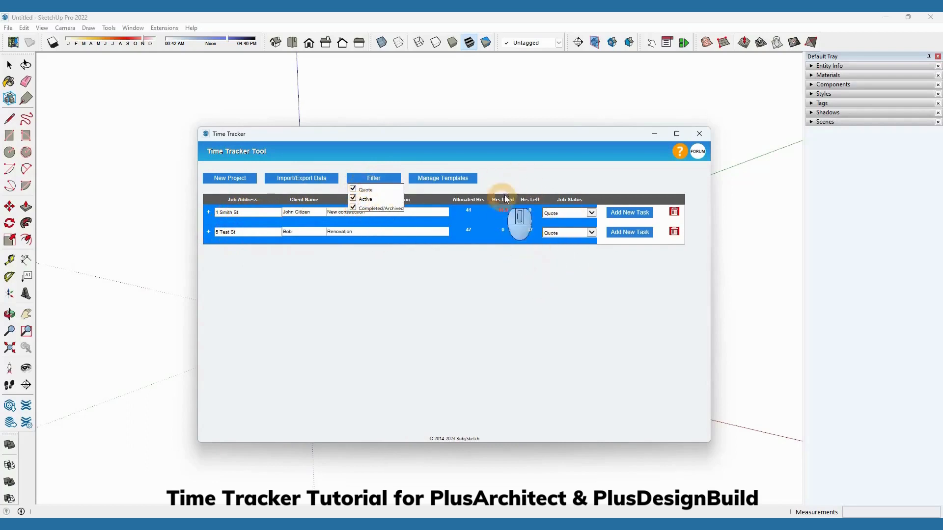
pyautogui.click(570, 233)
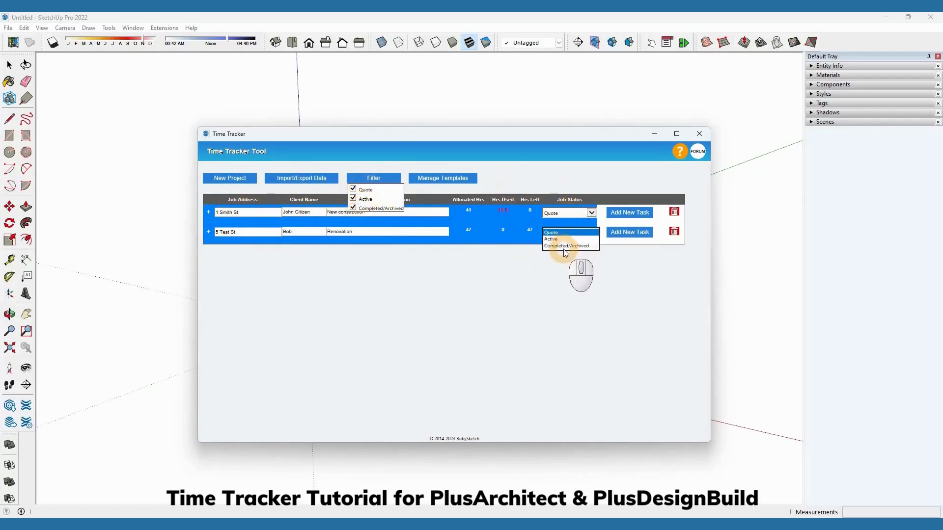
pyautogui.click(564, 252)
# Step: Filter out Completed/Archived projects, restore them to the project list, and close the filter options
pyautogui.click(353, 207)
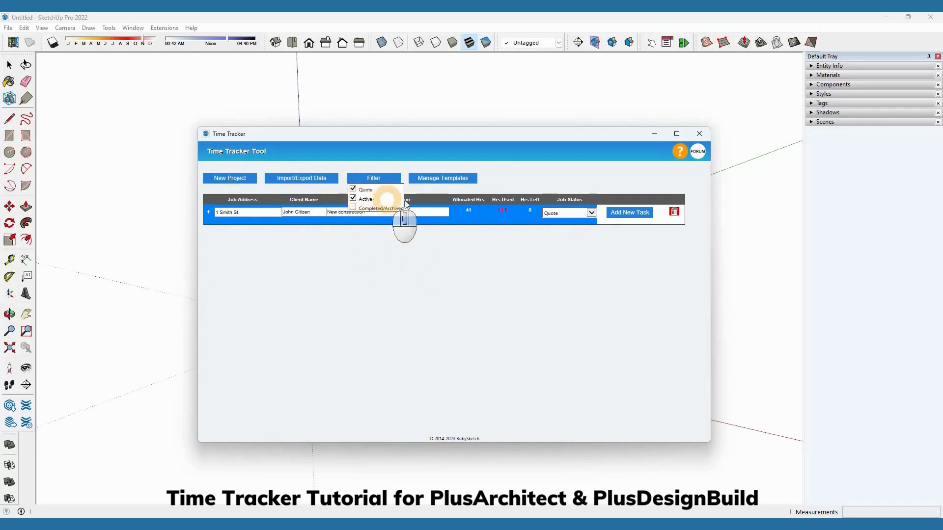
pyautogui.click(672, 215)
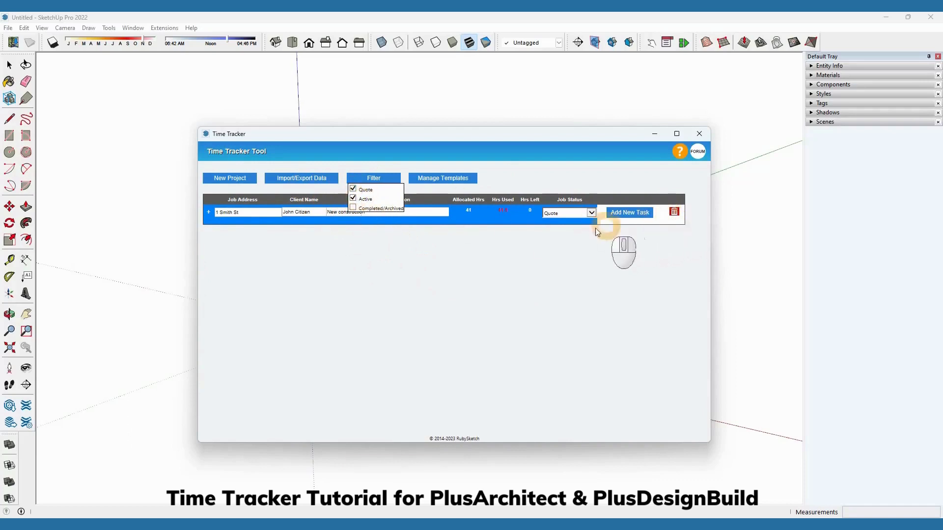
pyautogui.click(353, 207)
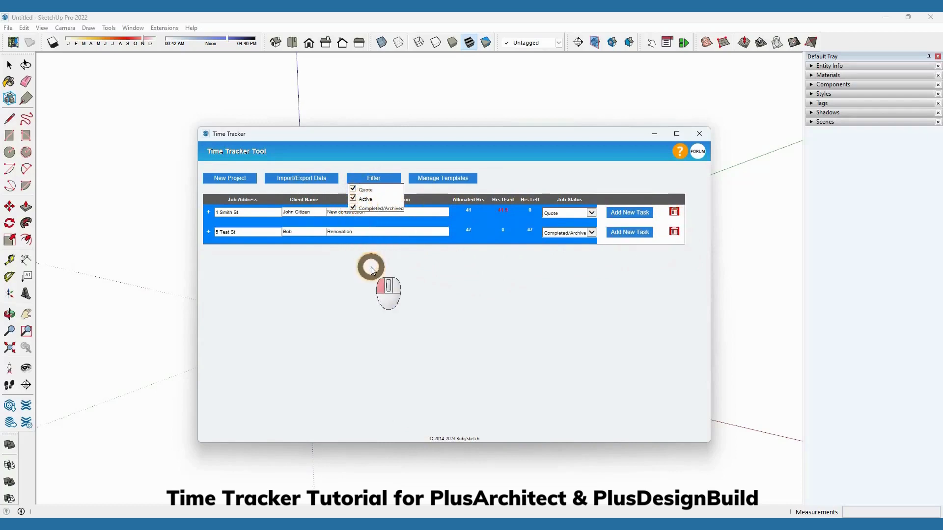
pyautogui.click(369, 179)
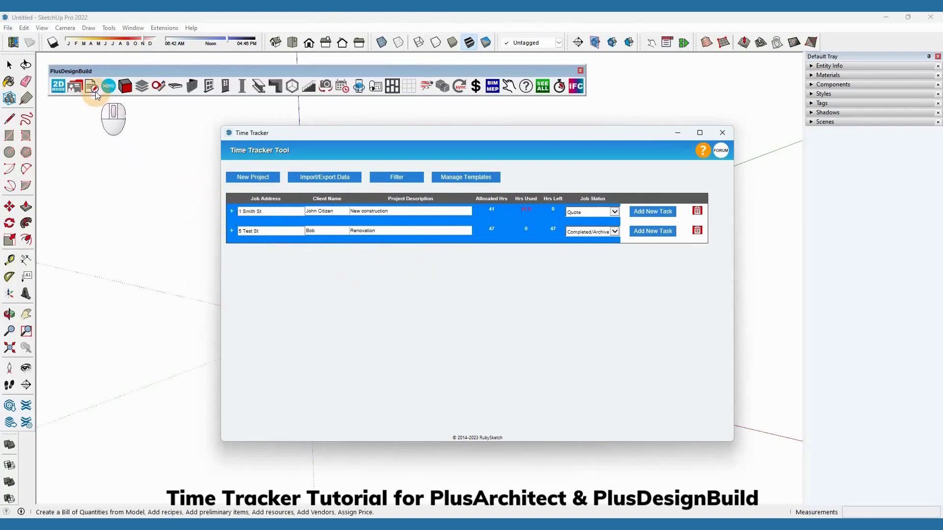
# Step: Open the Job Tool beside the Time Tracker, choose the Renovation project's job address, and submit the job details
pyautogui.click(74, 87)
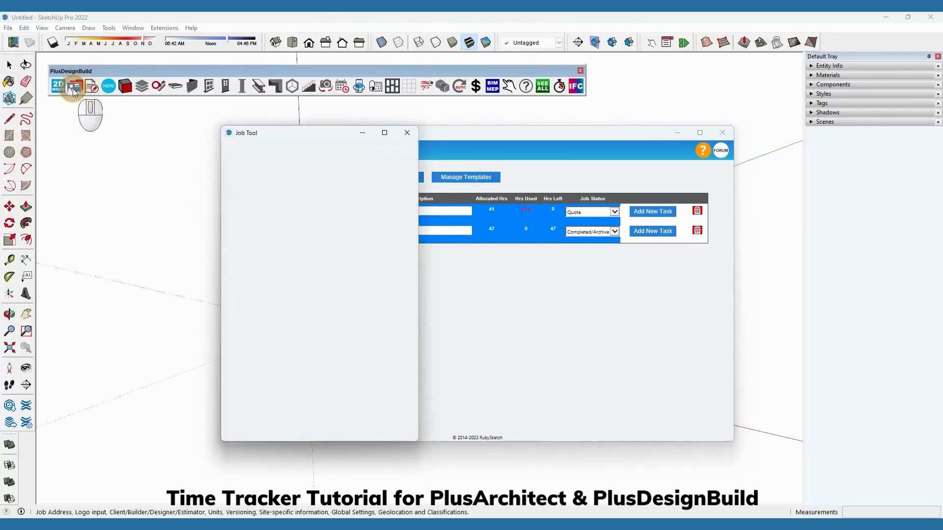
pyautogui.moveTo(261, 137); pyautogui.dragTo(358, 139)
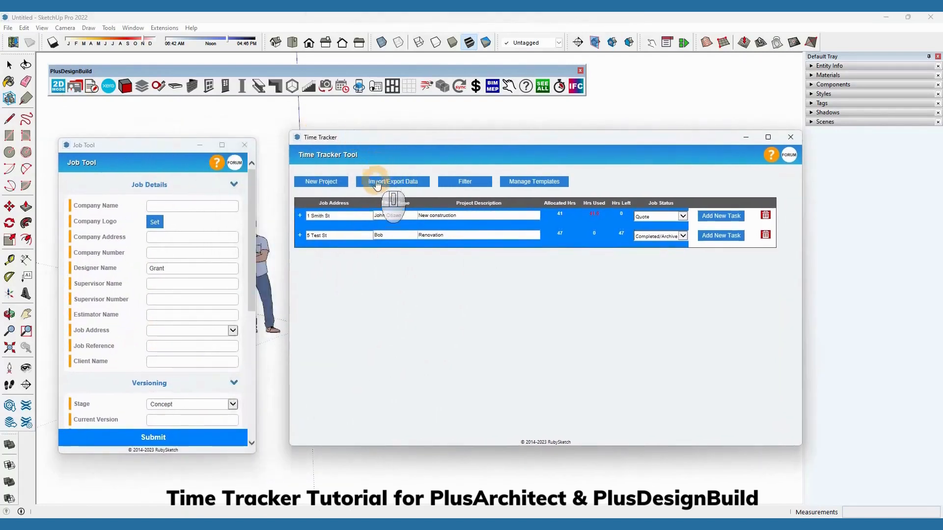
pyautogui.click(166, 330)
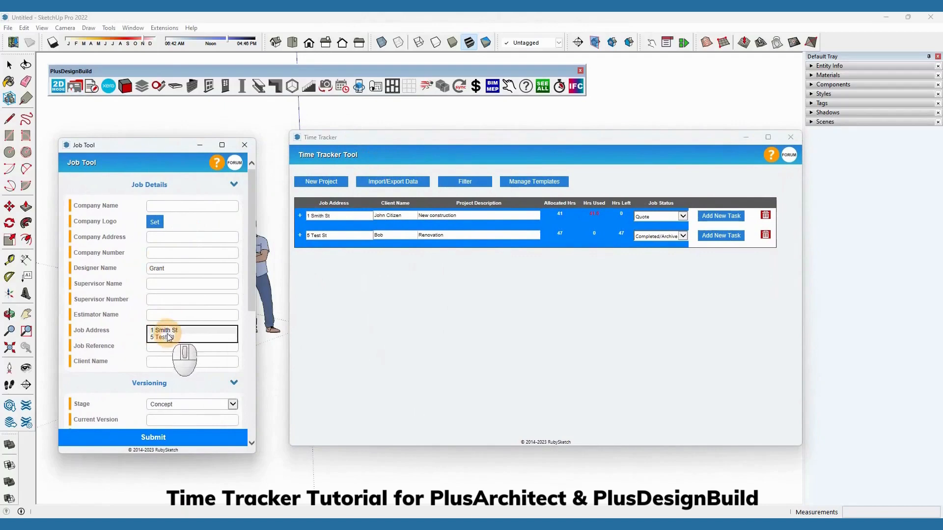
pyautogui.click(100, 331)
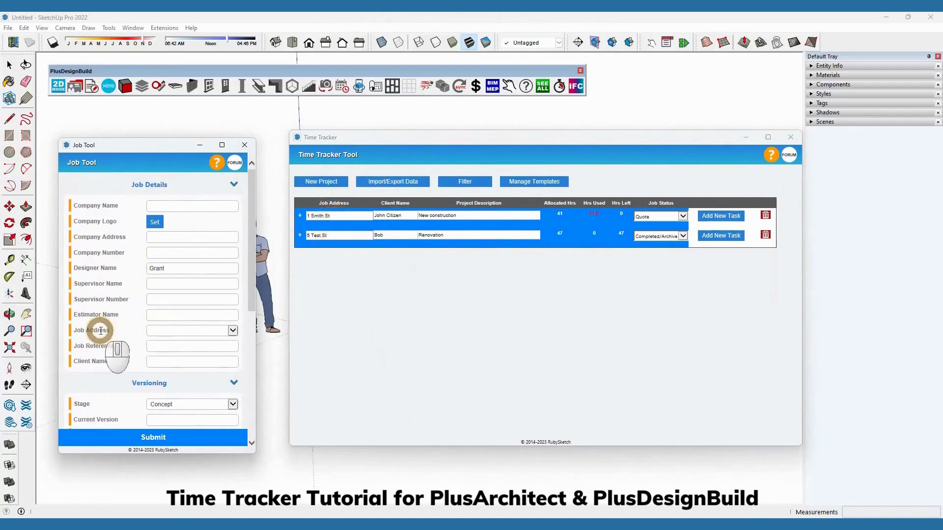
pyautogui.click(162, 331)
pyautogui.click(170, 337)
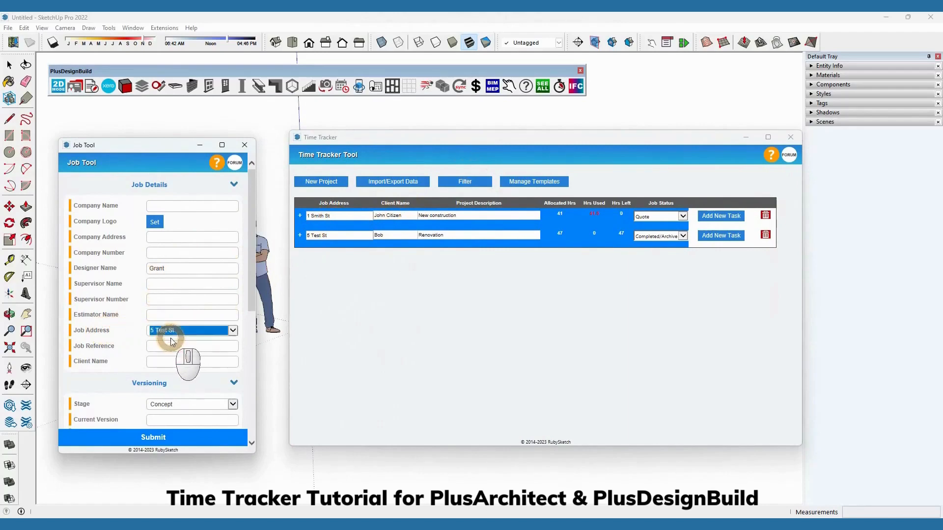
pyautogui.click(160, 436)
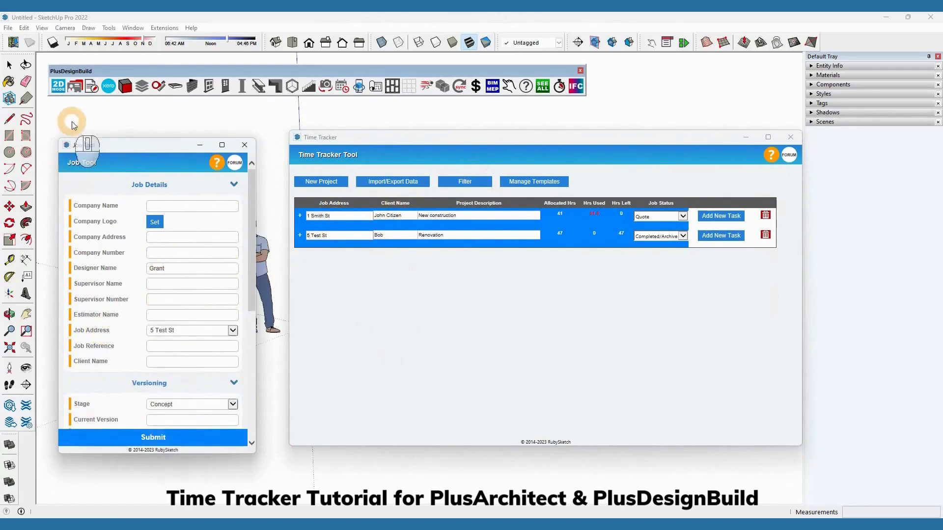
# Step: Open the Takeoff Tool summary and expand the Time Tracker entry to view its task categories
pyautogui.click(91, 86)
pyautogui.click(345, 271)
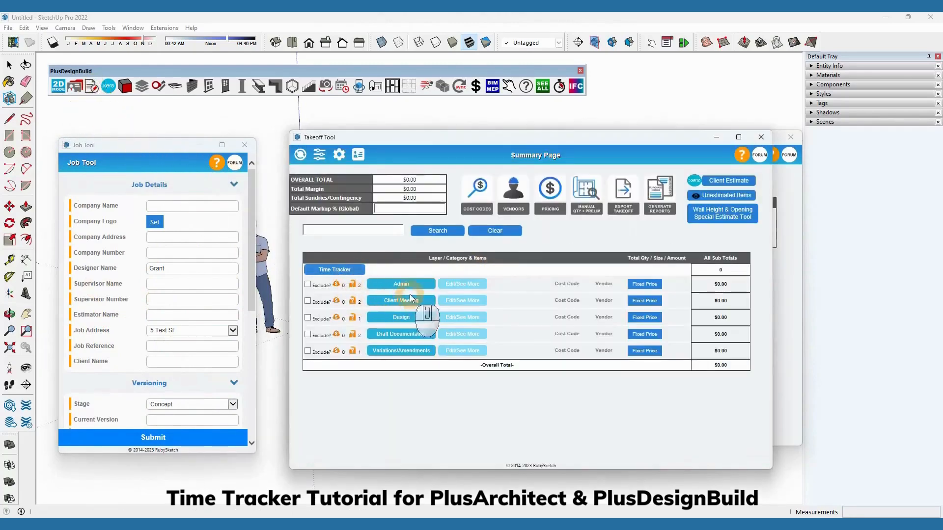